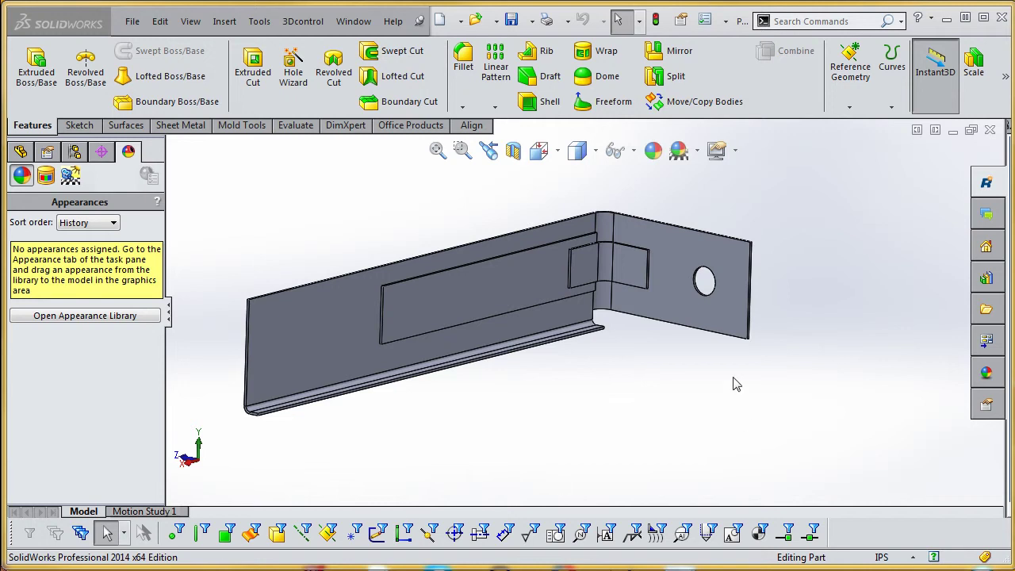
- Zoom around the bent clamp plate, briefly selecting and then clearing its bend face
{"action": "scroll", "coordinate": [619, 389], "scroll_direction": "up", "scroll_amount": 3}
{"action": "scroll", "coordinate": [602, 274], "scroll_direction": "down", "scroll_amount": 5}
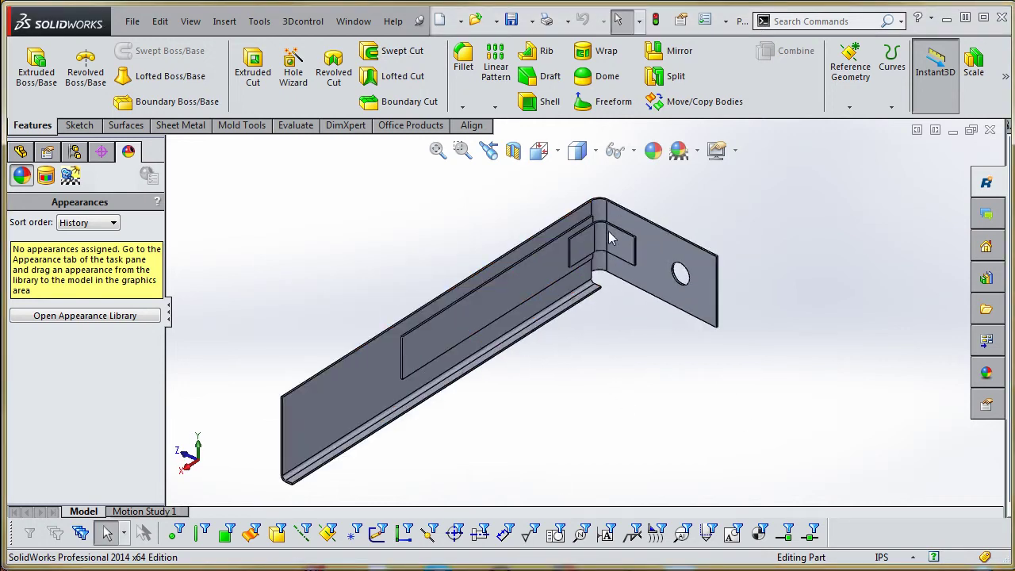
{"action": "scroll", "coordinate": [589, 271], "scroll_direction": "down", "scroll_amount": 4}
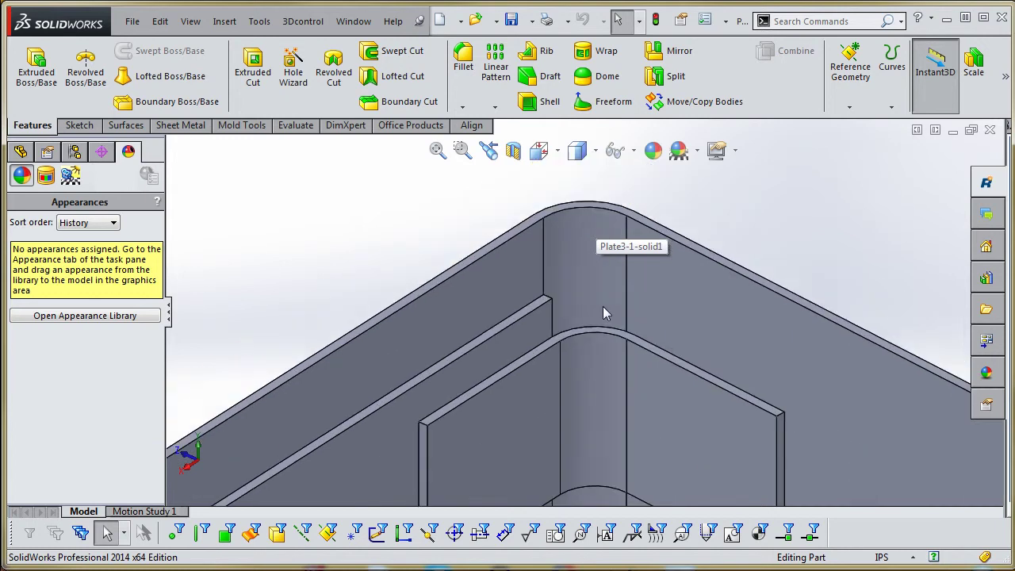
{"action": "left_click", "coordinate": [591, 308]}
{"action": "scroll", "coordinate": [594, 333], "scroll_direction": "down", "scroll_amount": 1}
{"action": "key", "text": "Escape"}
{"action": "scroll", "coordinate": [592, 326], "scroll_direction": "up", "scroll_amount": 3}
{"action": "scroll", "coordinate": [602, 307], "scroll_direction": "down", "scroll_amount": 3}
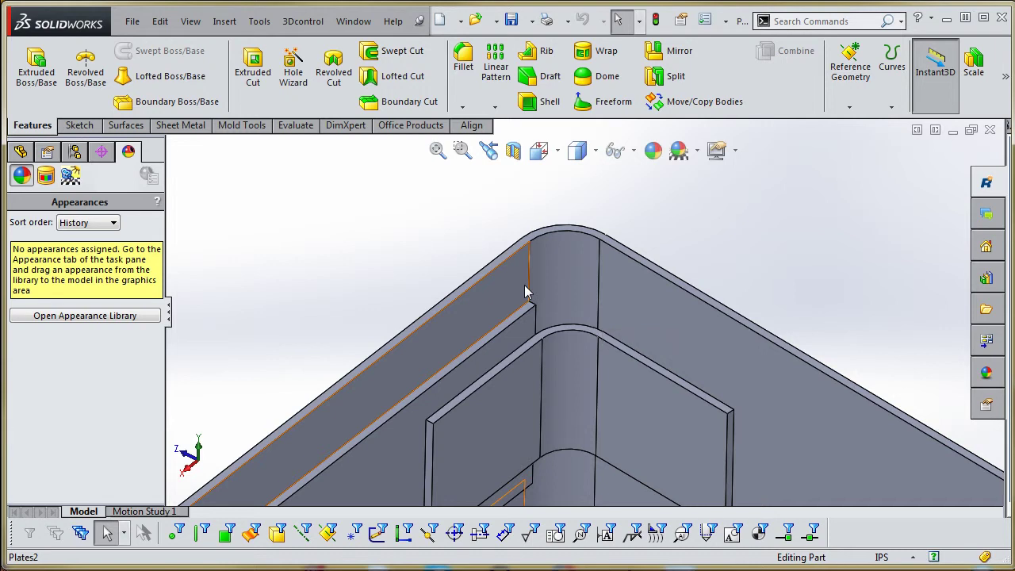
{"action": "scroll", "coordinate": [588, 270], "scroll_direction": "up", "scroll_amount": 3}
{"action": "scroll", "coordinate": [583, 314], "scroll_direction": "up", "scroll_amount": 4}
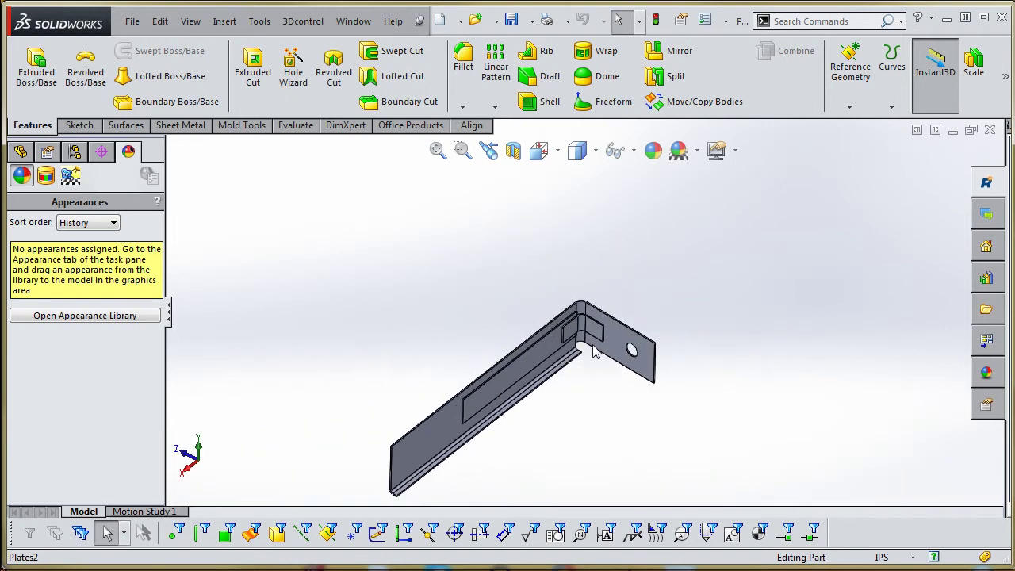
{"action": "scroll", "coordinate": [586, 329], "scroll_direction": "down", "scroll_amount": 2}
{"action": "scroll", "coordinate": [588, 331], "scroll_direction": "up", "scroll_amount": 5}
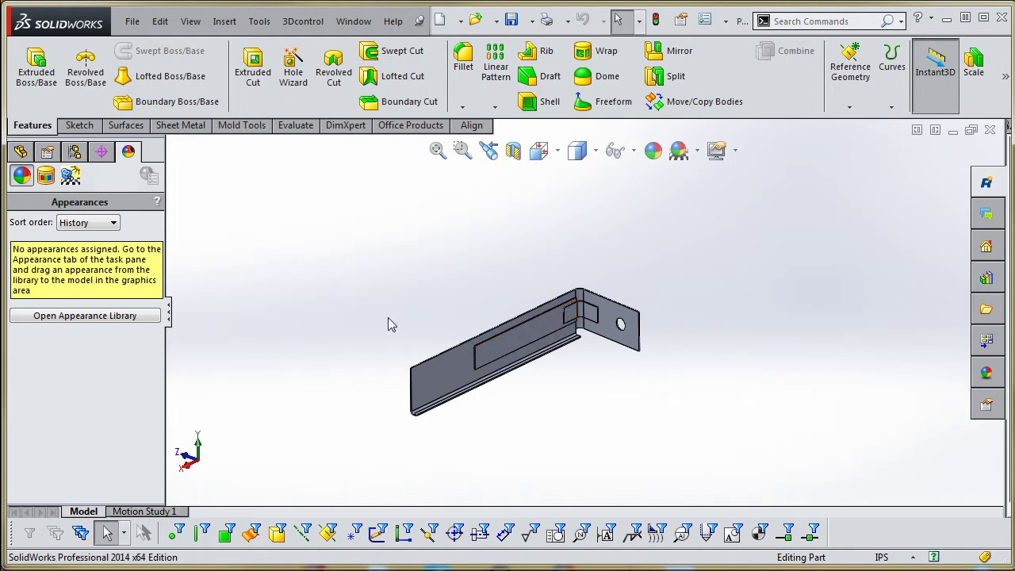
{"action": "scroll", "coordinate": [547, 341], "scroll_direction": "down", "scroll_amount": 2}
{"action": "scroll", "coordinate": [567, 326], "scroll_direction": "down", "scroll_amount": 2}
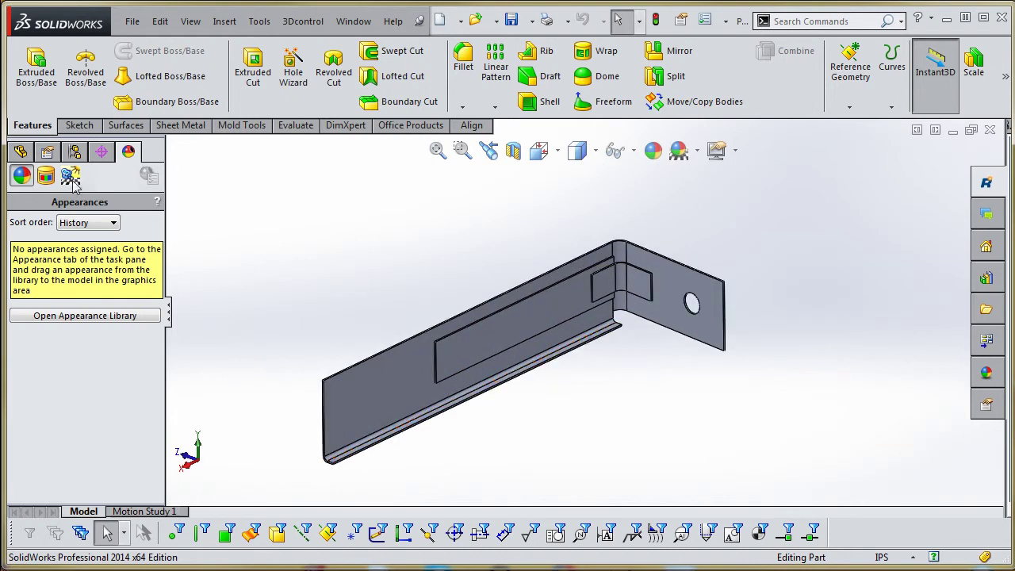
- Show the FeatureManager tree, check the Costing estimate, and bring up the SimulationXpress tools menu
{"action": "left_click", "coordinate": [21, 152]}
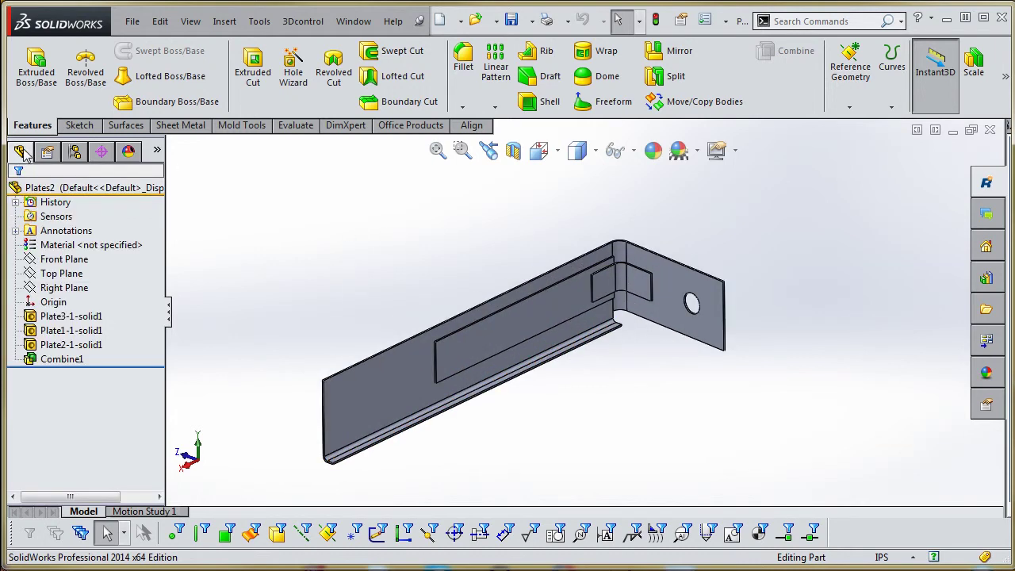
{"action": "left_click", "coordinate": [260, 24]}
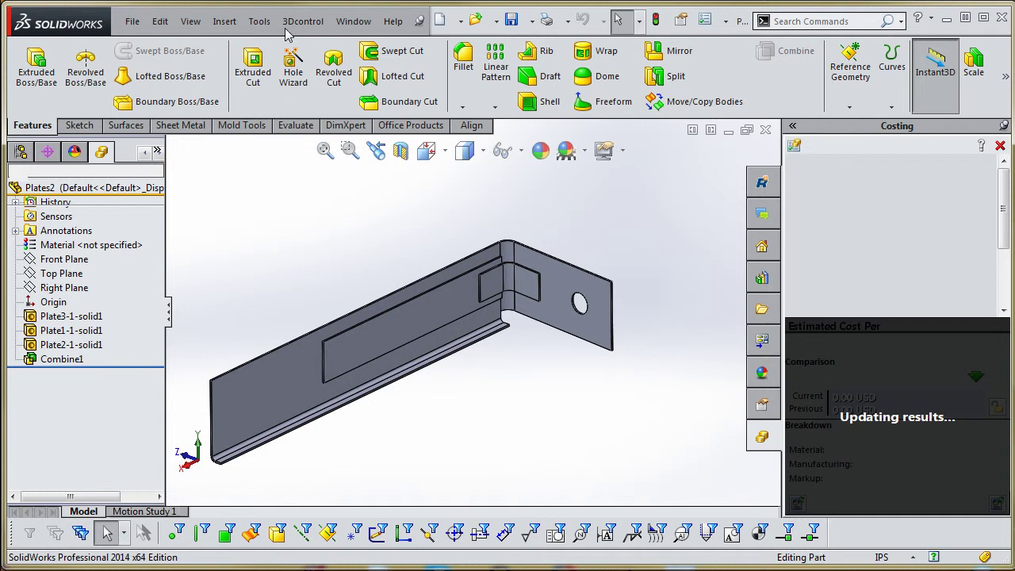
{"action": "left_click", "coordinate": [1000, 146]}
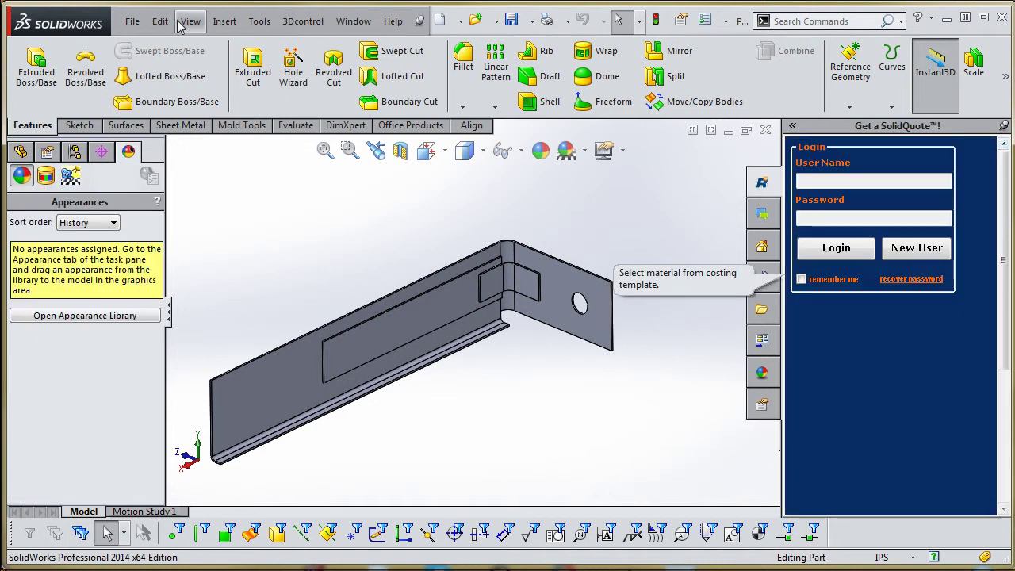
{"action": "left_click", "coordinate": [259, 21]}
{"action": "mouse_move", "coordinate": [292, 22]}
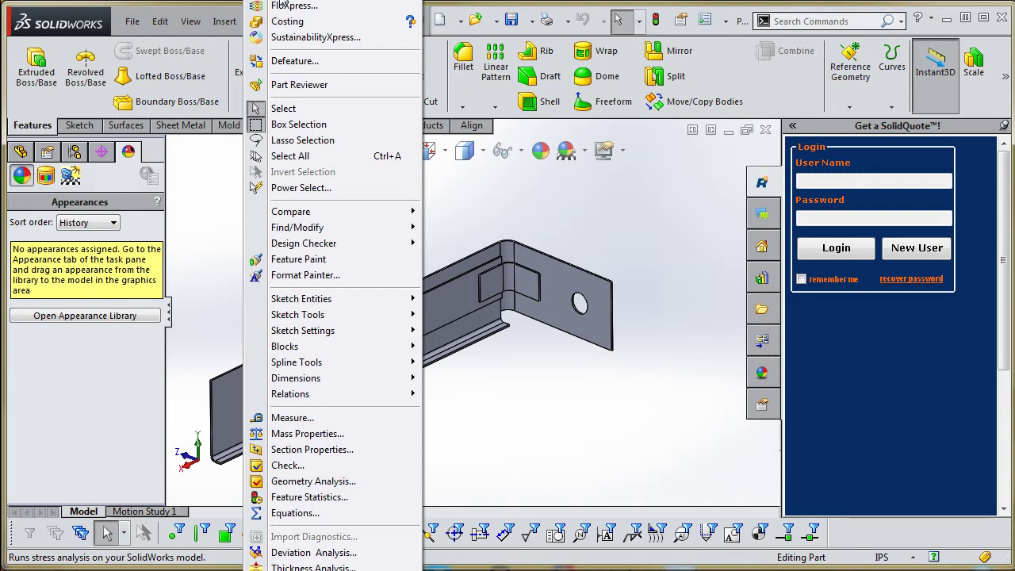
- Launch SimulationXpress and inspect the Plates2, Fixtures and External Loads study tree entries
{"action": "left_click", "coordinate": [285, 2]}
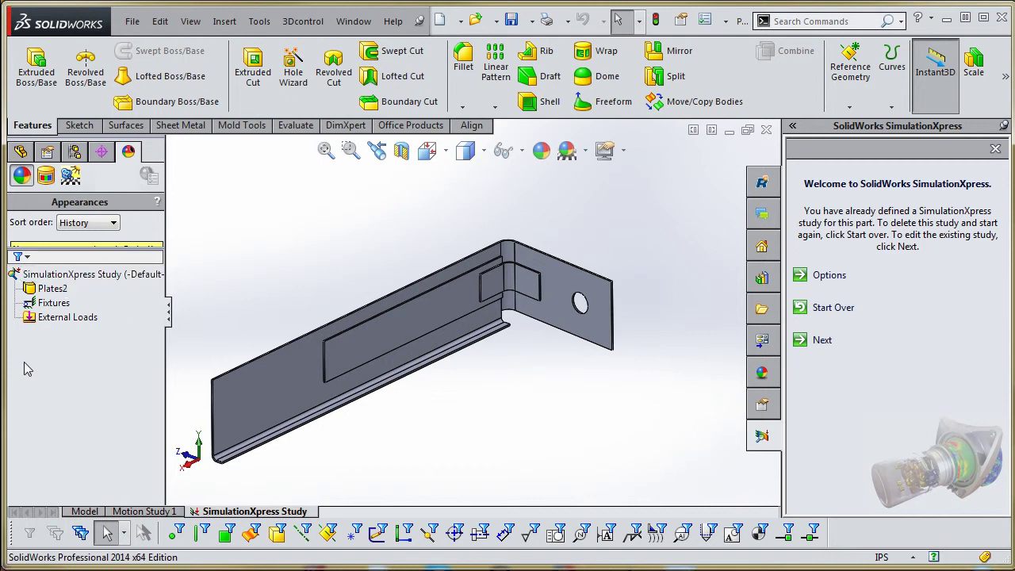
{"action": "left_click", "coordinate": [52, 289]}
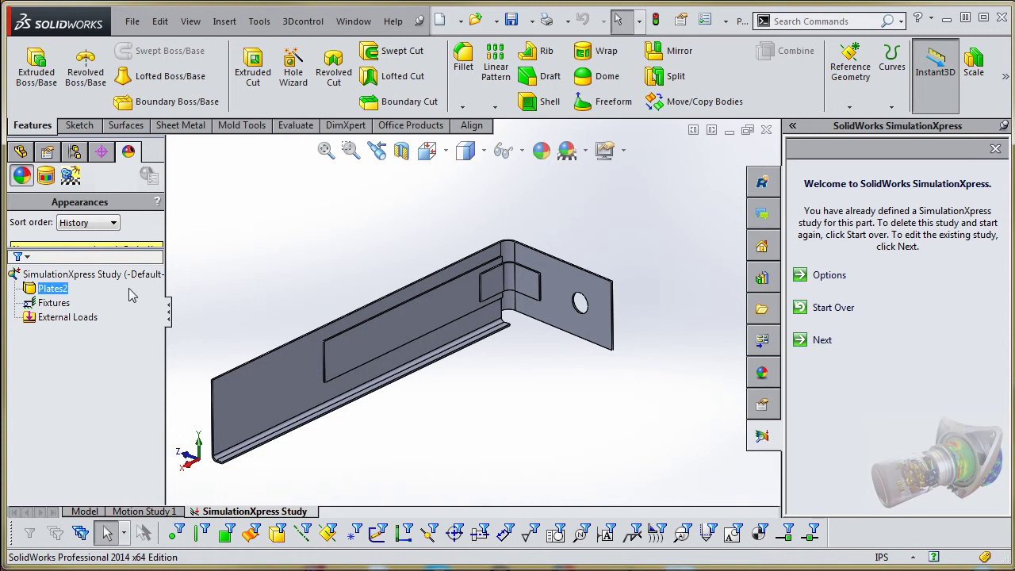
{"action": "left_click", "coordinate": [52, 289]}
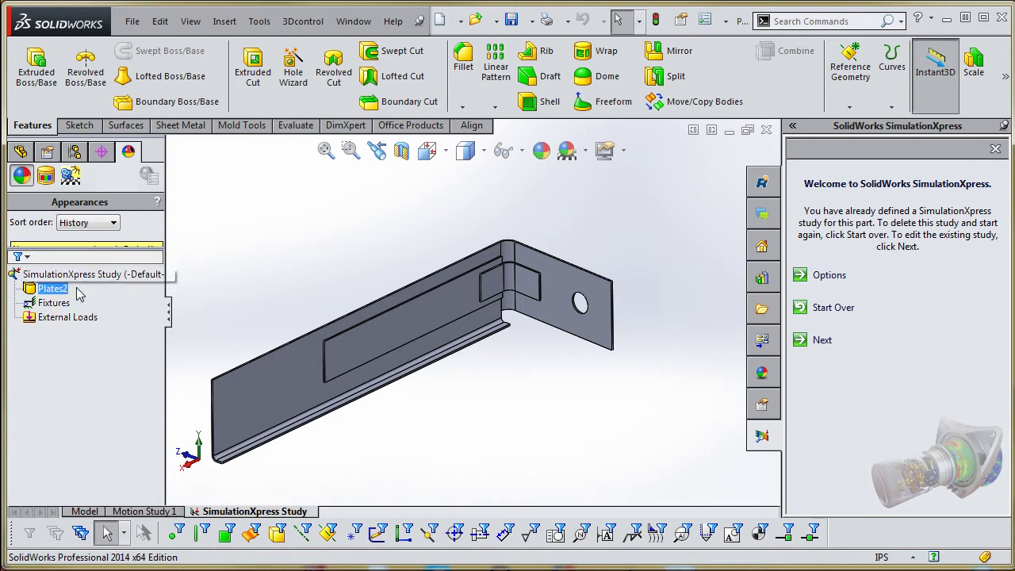
{"action": "left_click", "coordinate": [54, 303]}
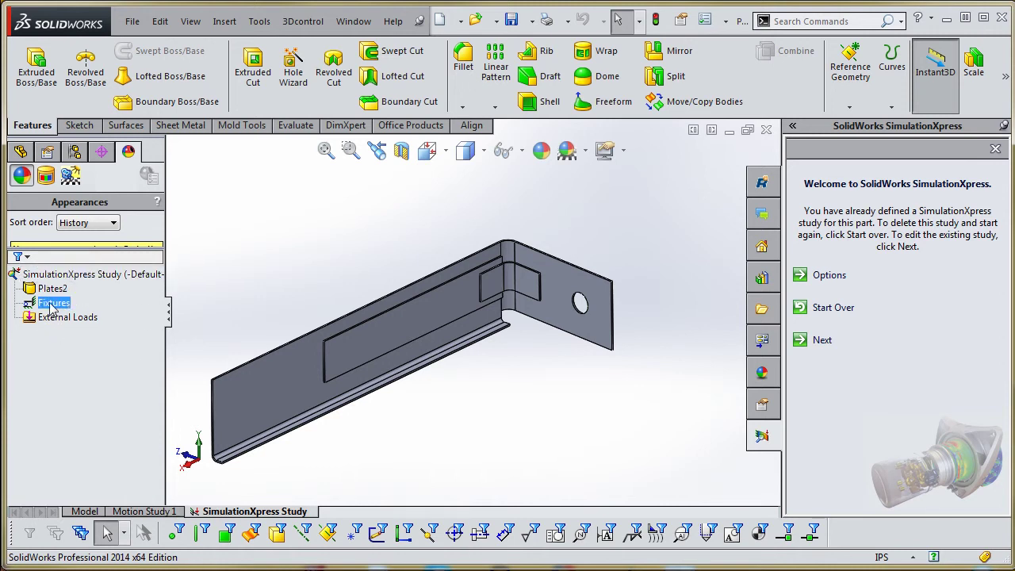
{"action": "left_click", "coordinate": [54, 317]}
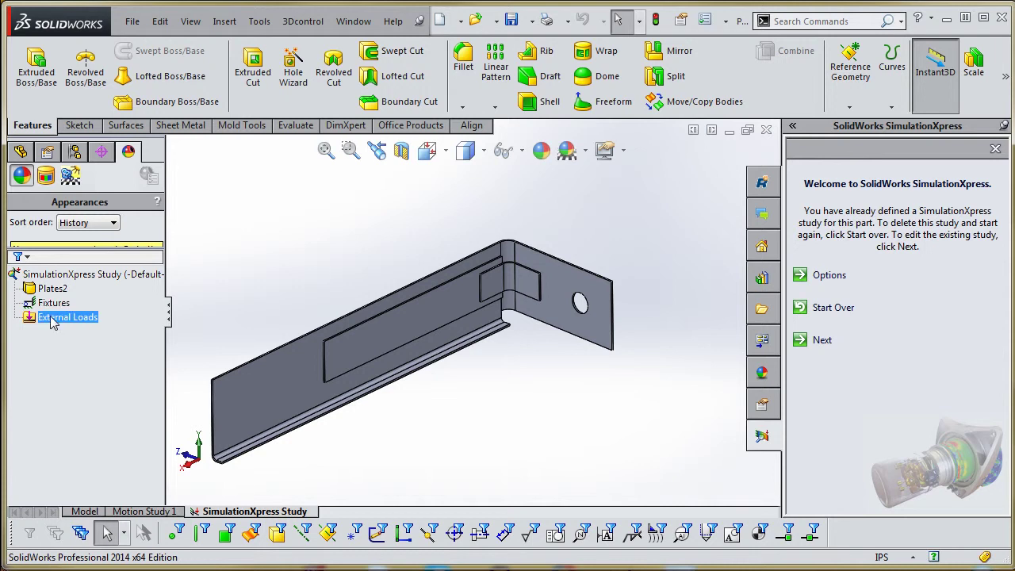
{"action": "key", "text": "Escape"}
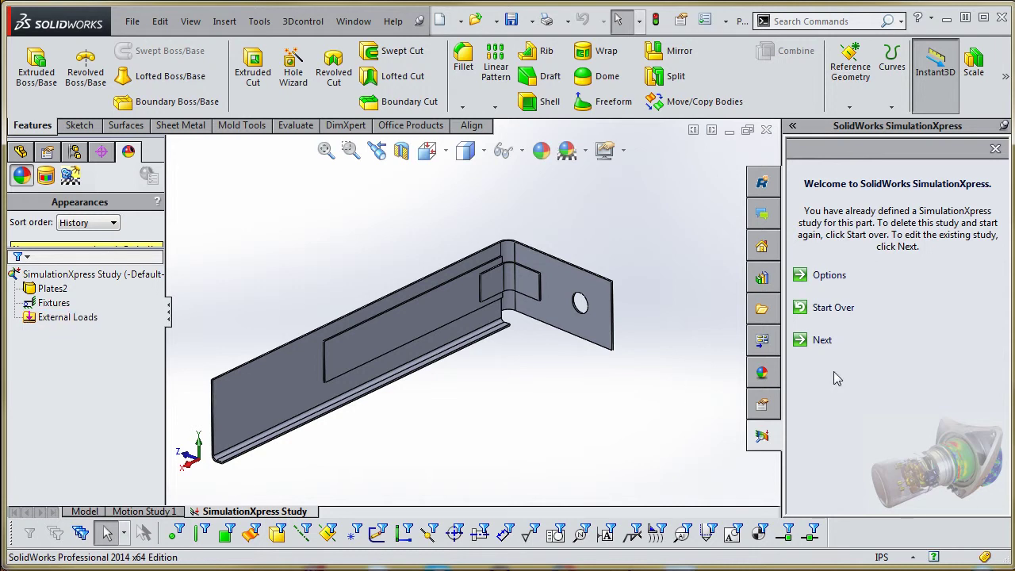
{"action": "left_click", "coordinate": [52, 288]}
{"action": "left_click", "coordinate": [68, 328]}
- Set the SimulationXpress system of units to English (IPS)
{"action": "left_click", "coordinate": [801, 276]}
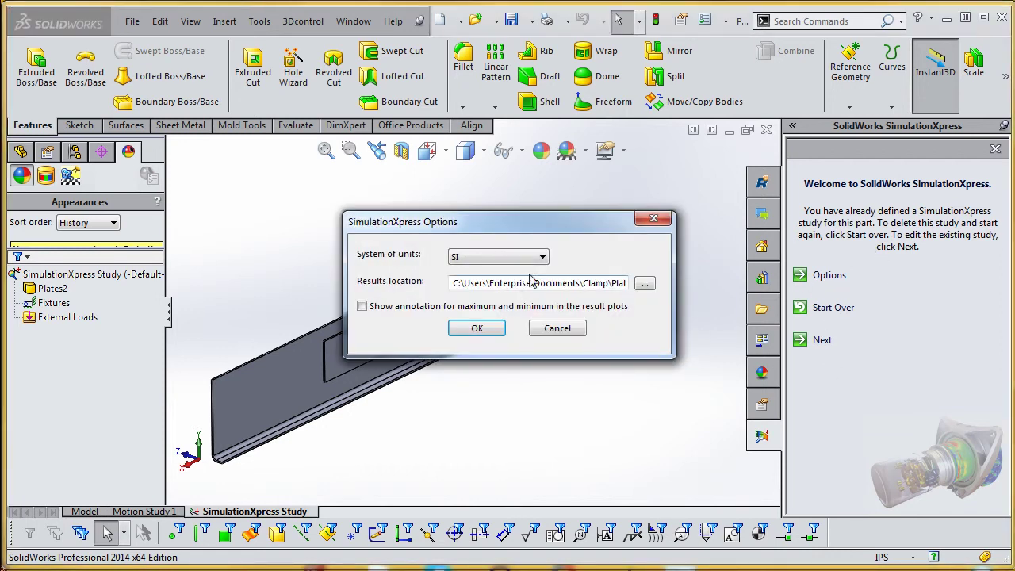
{"action": "left_click", "coordinate": [501, 258]}
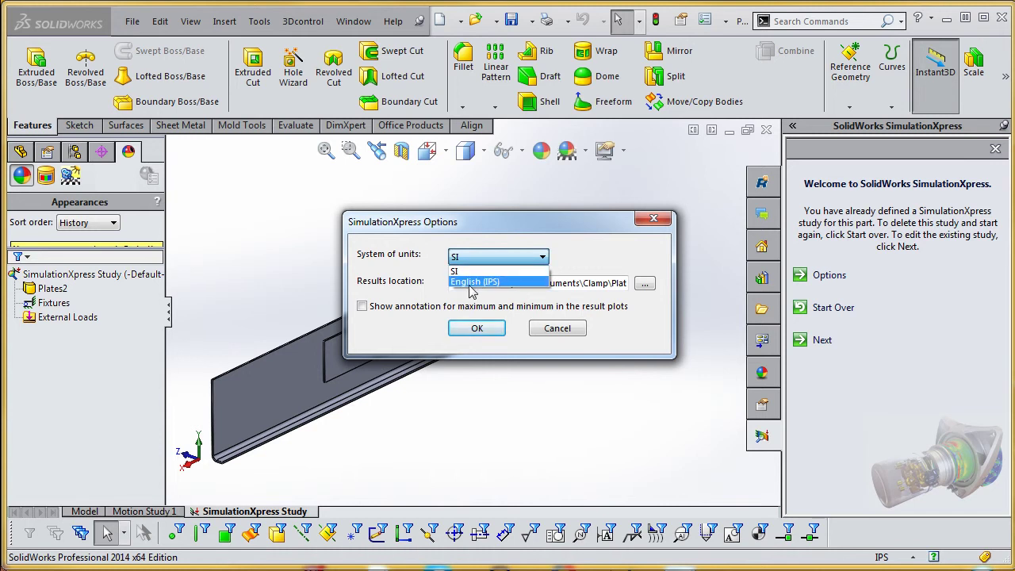
{"action": "left_click", "coordinate": [473, 282]}
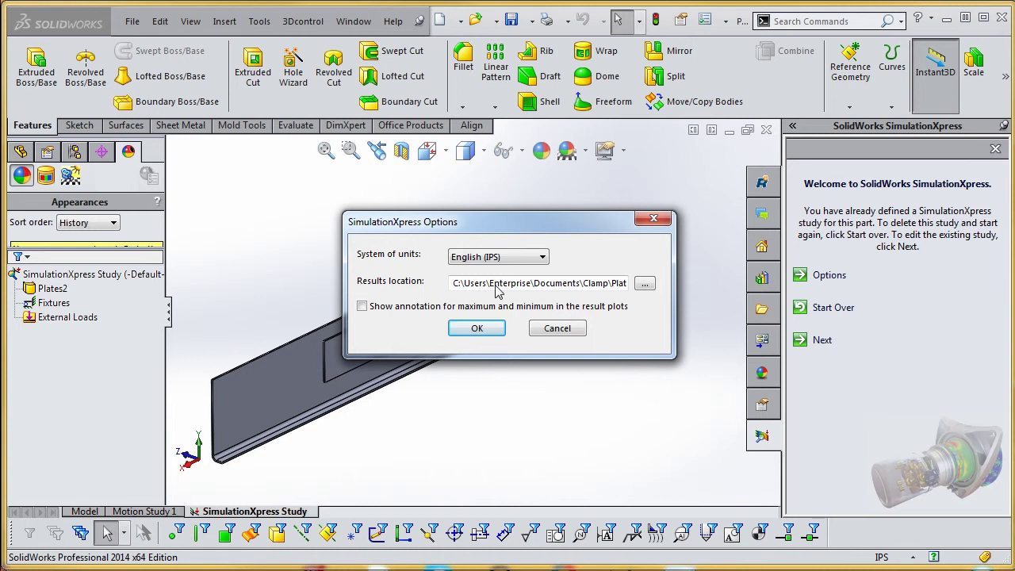
- Store results in Documents\Clamp, apply the options, and advance to the Fixtures step
{"action": "left_click", "coordinate": [645, 286]}
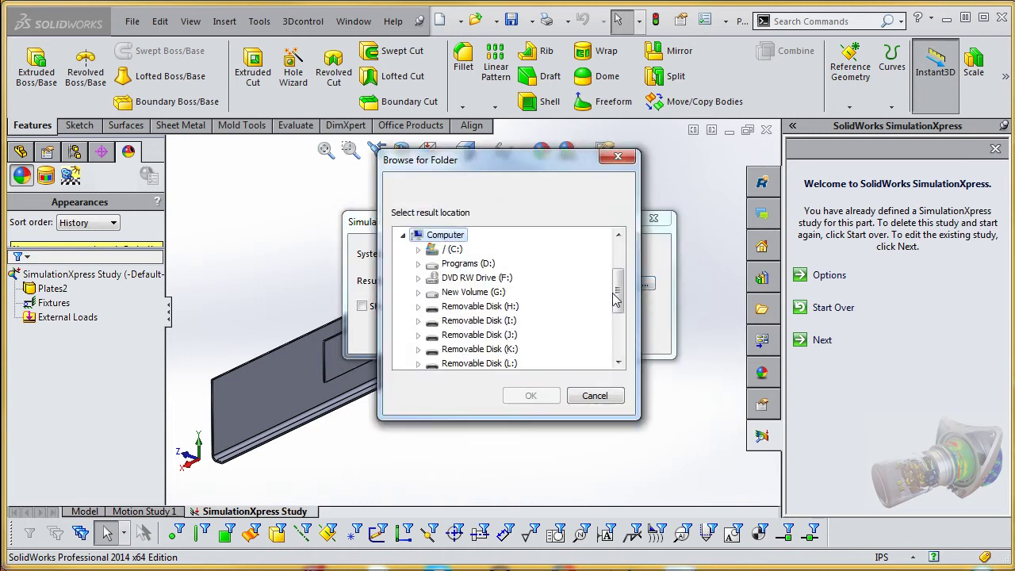
{"action": "scroll", "coordinate": [619, 295], "scroll_direction": "up", "scroll_amount": 2}
{"action": "double_click", "coordinate": [446, 279]}
{"action": "scroll", "coordinate": [618, 309], "scroll_direction": "down", "scroll_amount": 8}
{"action": "mouse_move", "coordinate": [619, 315]}
{"action": "left_mouse_down"}
{"action": "mouse_move", "coordinate": [621, 346]}
{"action": "mouse_move", "coordinate": [619, 305]}
{"action": "left_mouse_up"}
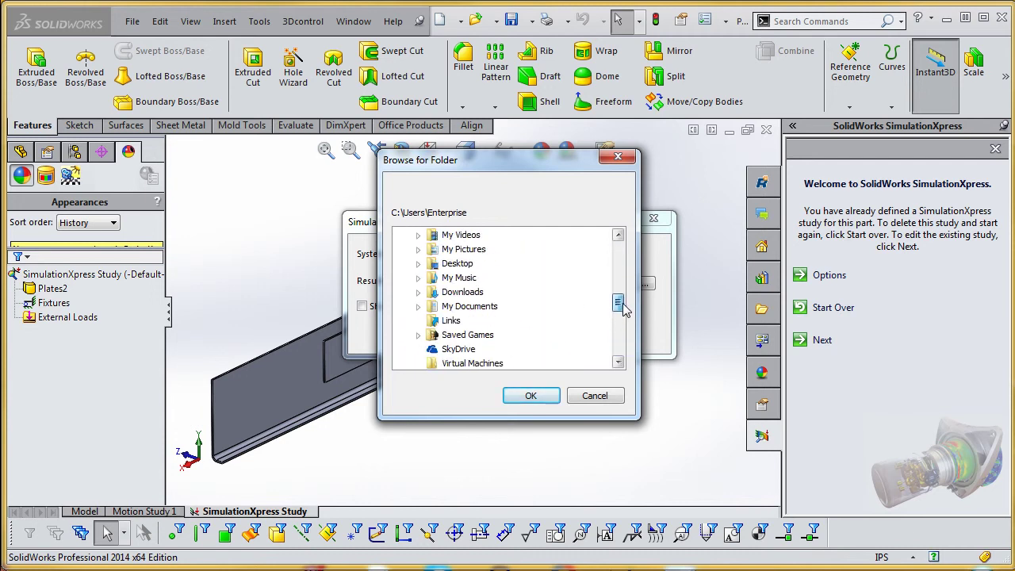
{"action": "left_click", "coordinate": [486, 309]}
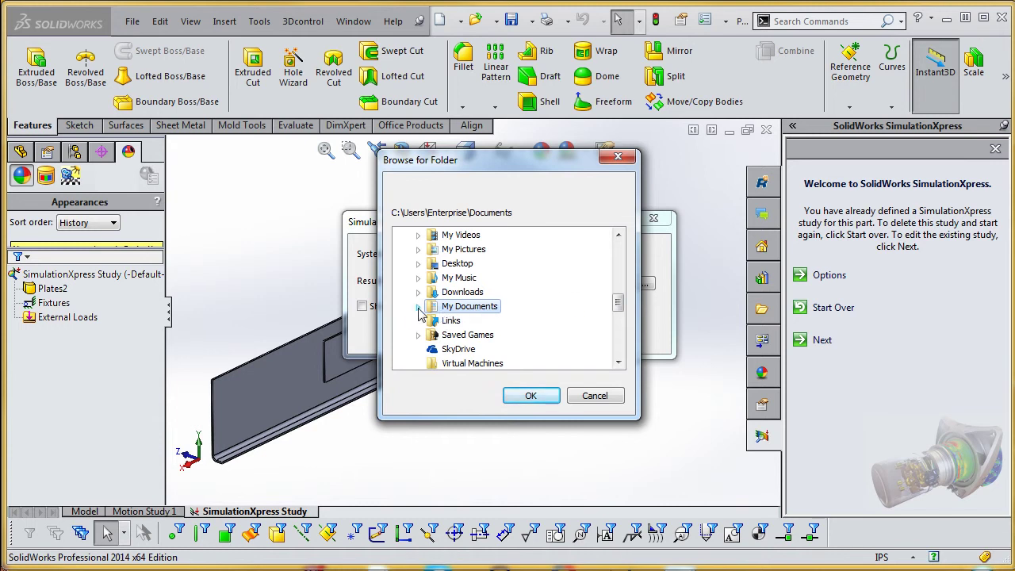
{"action": "left_click", "coordinate": [418, 306]}
{"action": "left_click", "coordinate": [485, 325]}
{"action": "left_click", "coordinate": [532, 396]}
{"action": "left_click", "coordinate": [479, 331]}
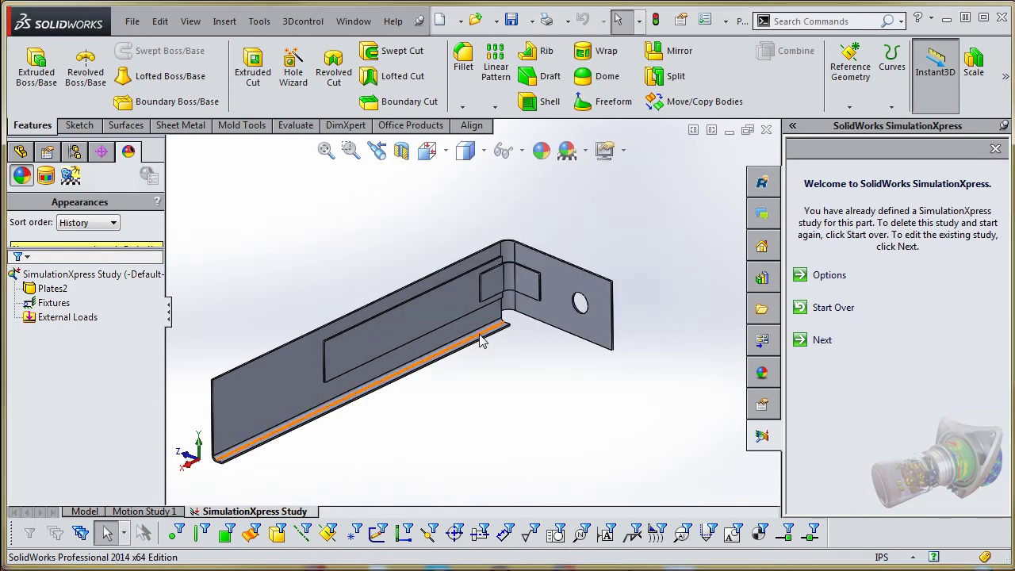
{"action": "left_click", "coordinate": [817, 342]}
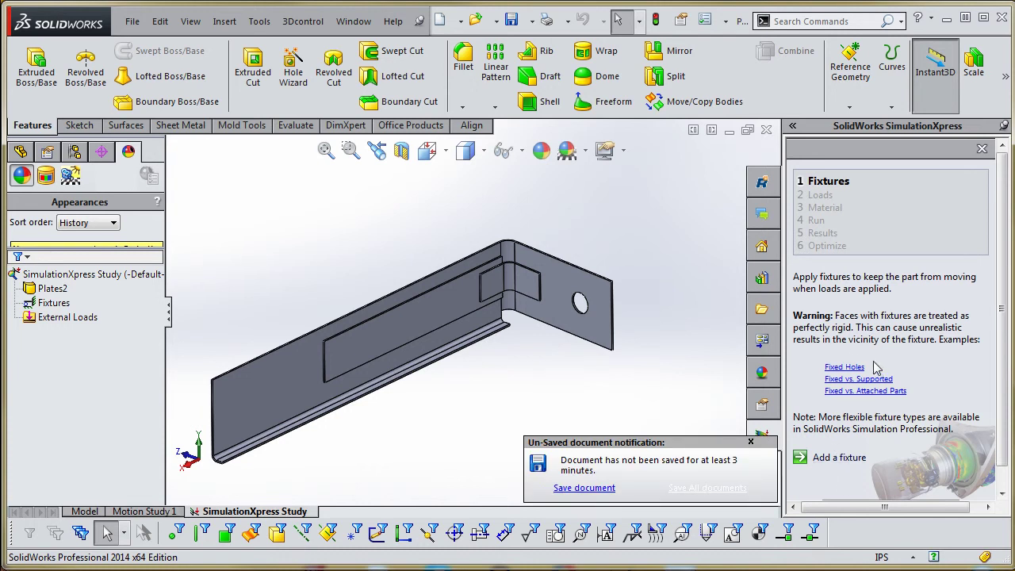
- Review the Fixtures step's Fixed Holes and Fixed vs. Supported example links
{"action": "mouse_move", "coordinate": [859, 380]}
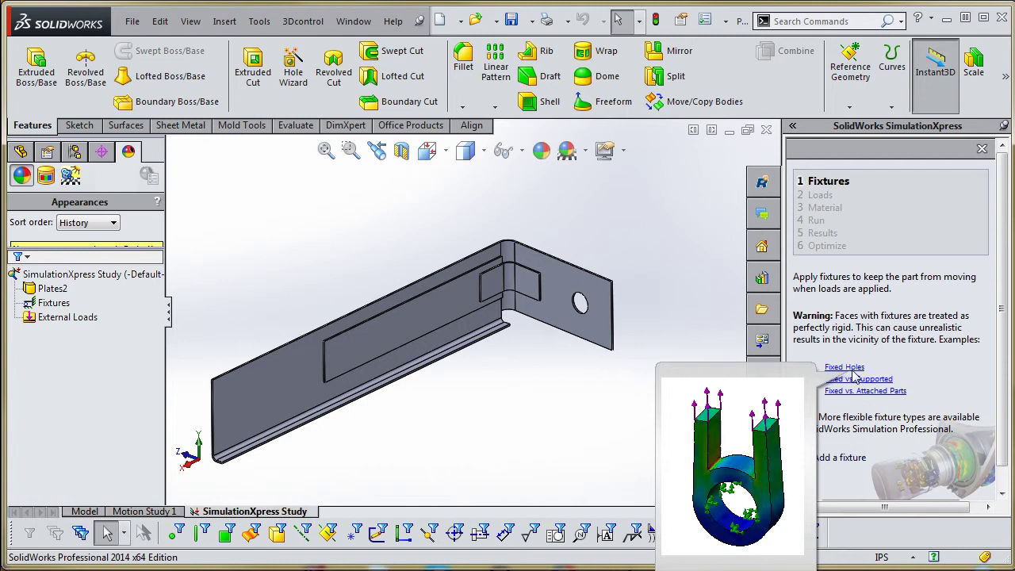
{"action": "mouse_move", "coordinate": [858, 380]}
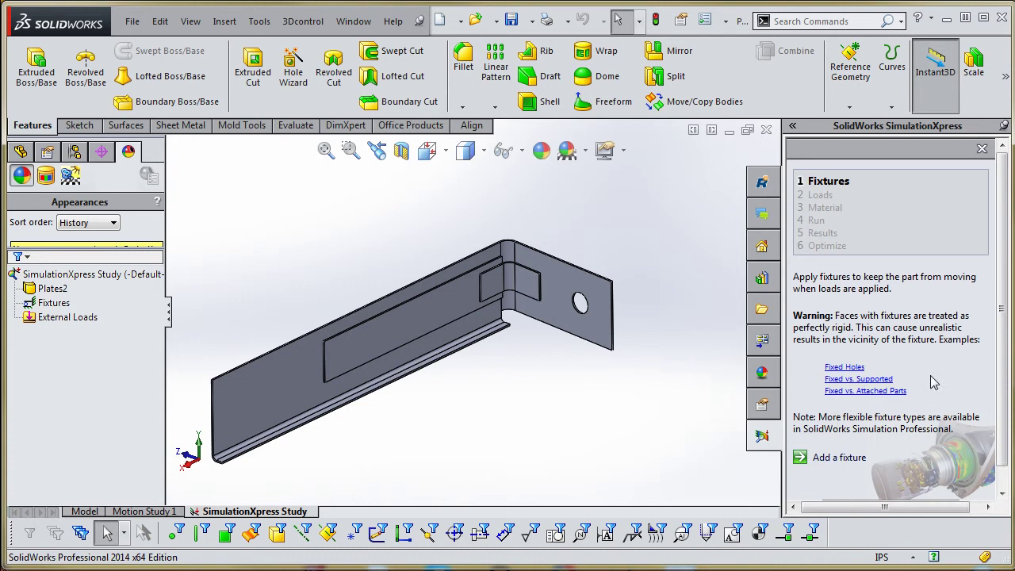
- Start a Fixed Geometry fixture on the hole's cylindrical face
{"action": "left_click", "coordinate": [847, 460]}
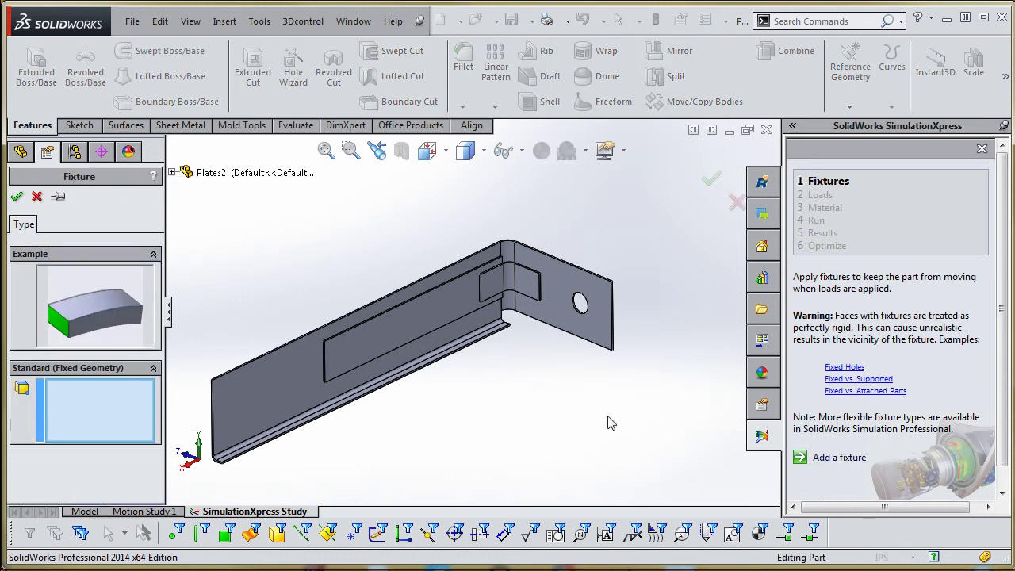
{"action": "left_click", "coordinate": [567, 293]}
{"action": "scroll", "coordinate": [568, 299], "scroll_direction": "down", "scroll_amount": 4}
{"action": "scroll", "coordinate": [568, 299], "scroll_direction": "down", "scroll_amount": 5}
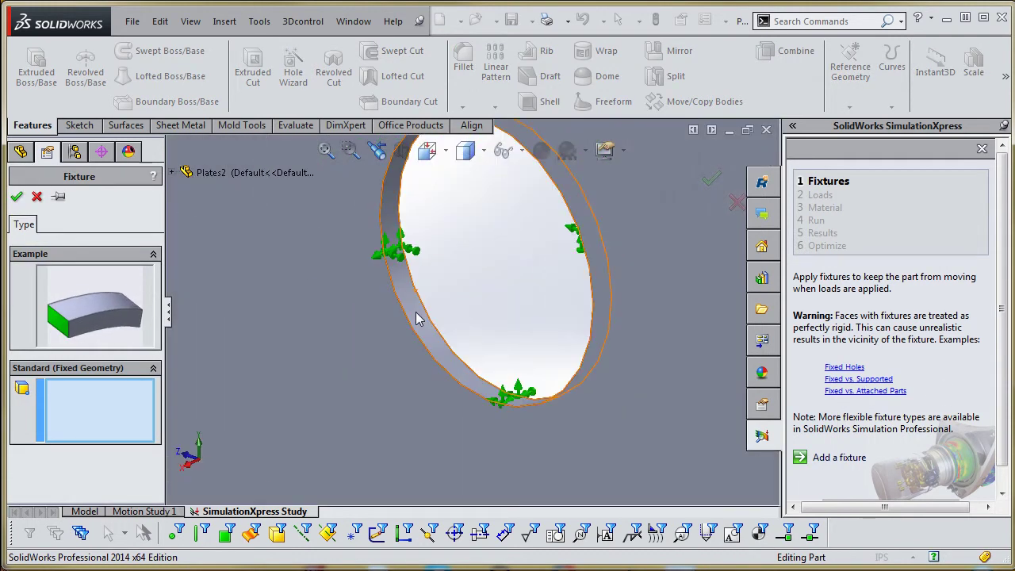
{"action": "left_click", "coordinate": [416, 311]}
{"action": "scroll", "coordinate": [434, 347], "scroll_direction": "up", "scroll_amount": 5}
- Add the flat plate face around the hole, verify by orbiting, and confirm fixture Fixed-4
{"action": "middle_click_drag", "start_coordinate": [434, 347], "coordinate": [474, 399]}
{"action": "left_click", "coordinate": [501, 400]}
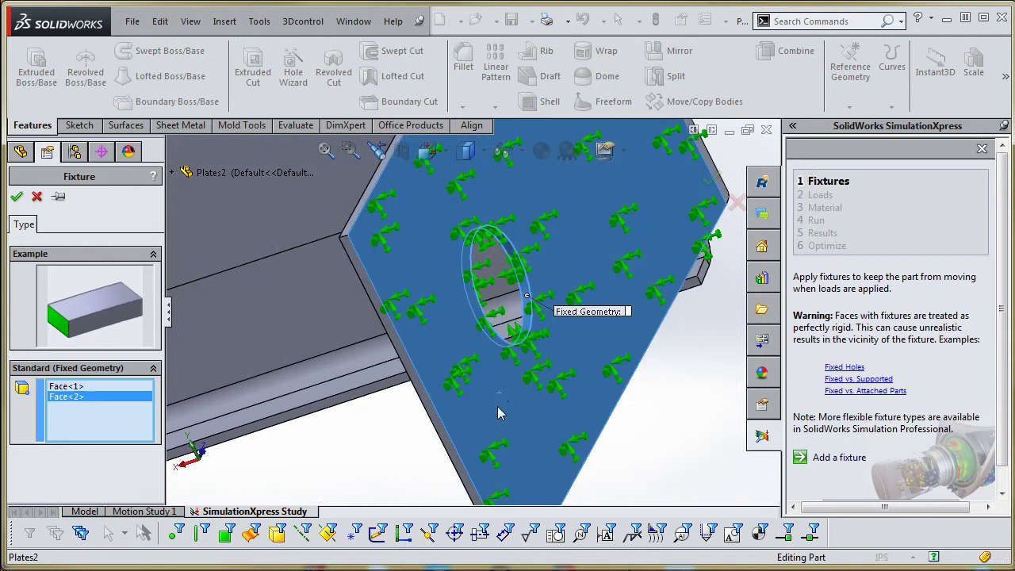
{"action": "scroll", "coordinate": [468, 439], "scroll_direction": "up", "scroll_amount": 4}
{"action": "middle_click_drag", "start_coordinate": [468, 439], "coordinate": [443, 348]}
{"action": "scroll", "coordinate": [442, 348], "scroll_direction": "down", "scroll_amount": 3}
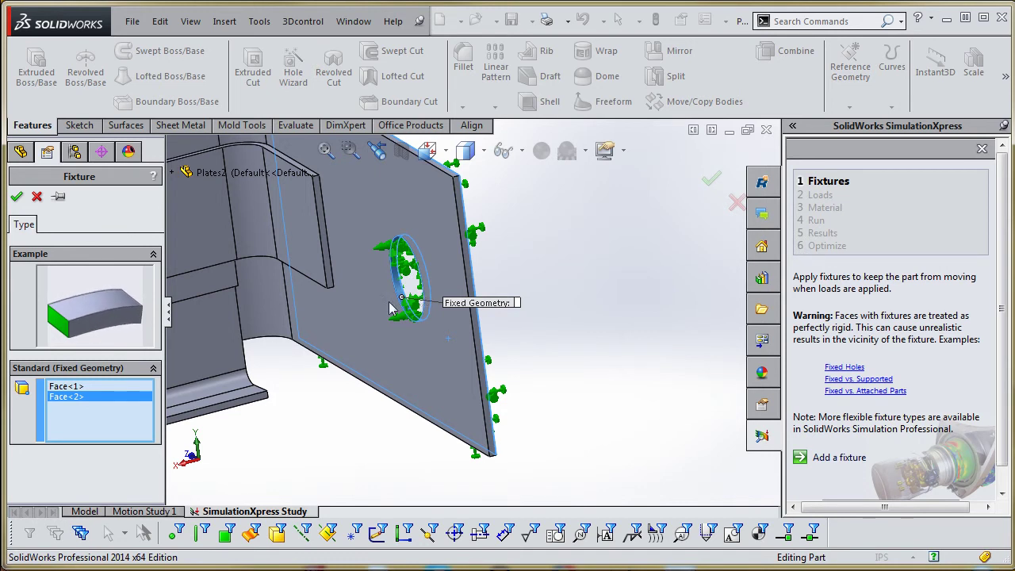
{"action": "scroll", "coordinate": [390, 430], "scroll_direction": "up", "scroll_amount": 3}
{"action": "middle_click_drag", "start_coordinate": [389, 430], "coordinate": [387, 413]}
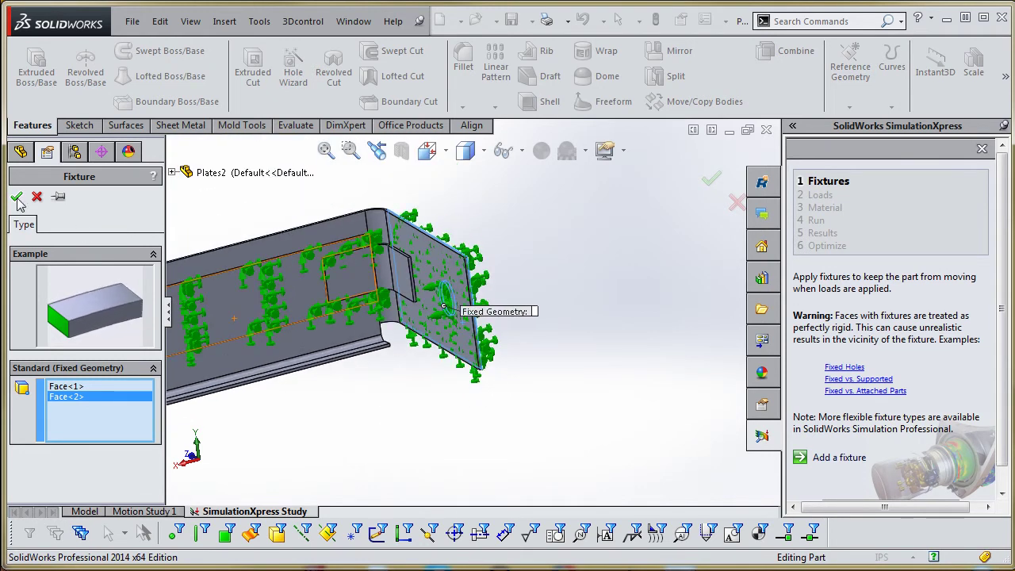
{"action": "middle_click_drag", "start_coordinate": [446, 407], "coordinate": [464, 389]}
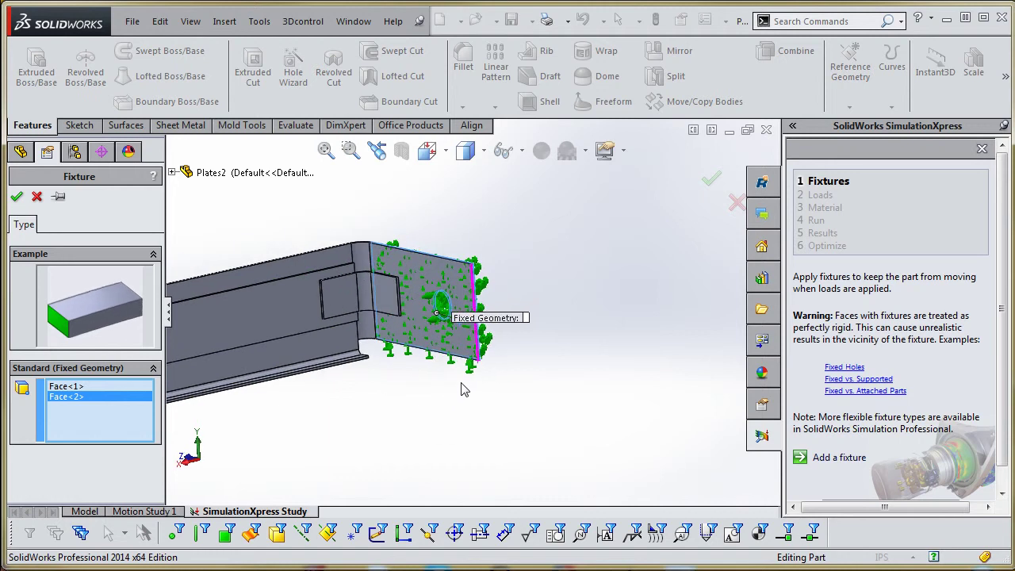
{"action": "scroll", "coordinate": [452, 295], "scroll_direction": "down", "scroll_amount": 5}
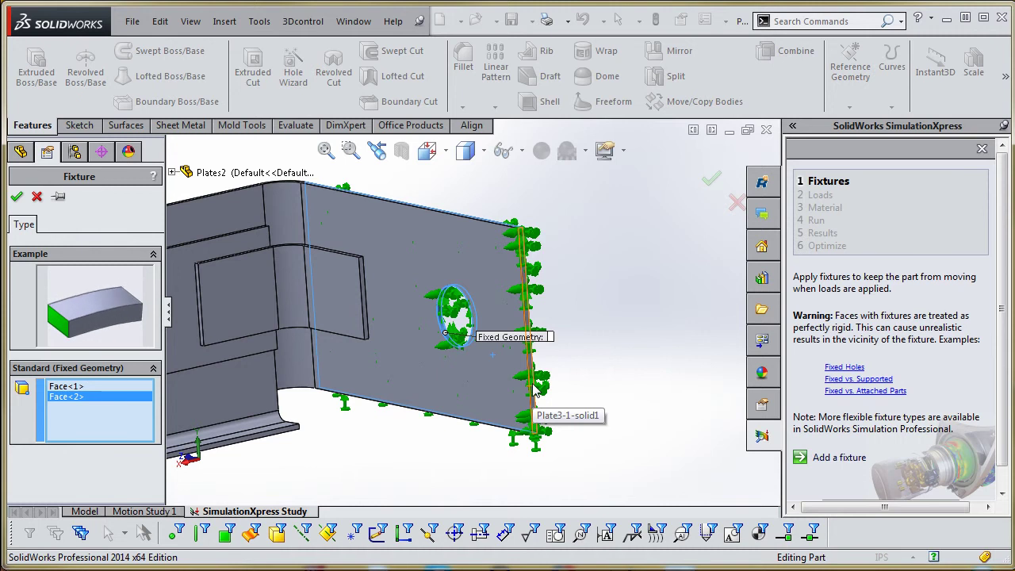
{"action": "left_click", "coordinate": [16, 198]}
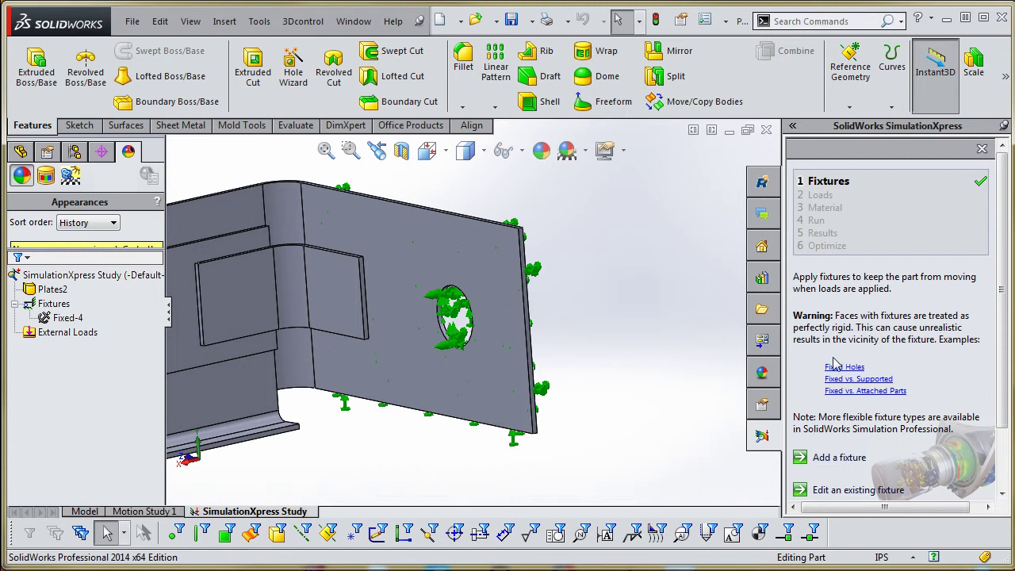
{"action": "scroll", "coordinate": [997, 395], "scroll_direction": "down", "scroll_amount": 2}
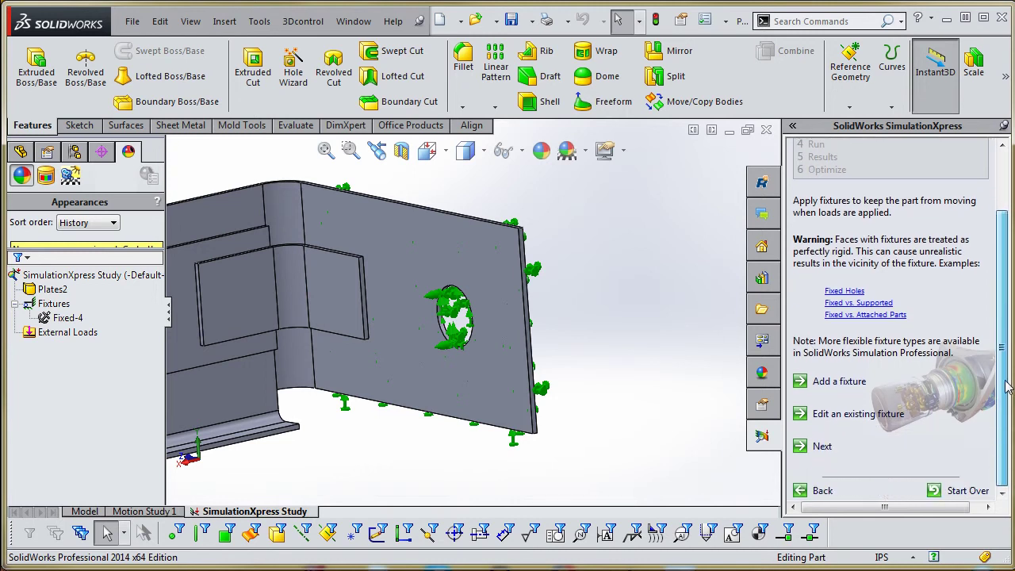
{"action": "left_click", "coordinate": [849, 387]}
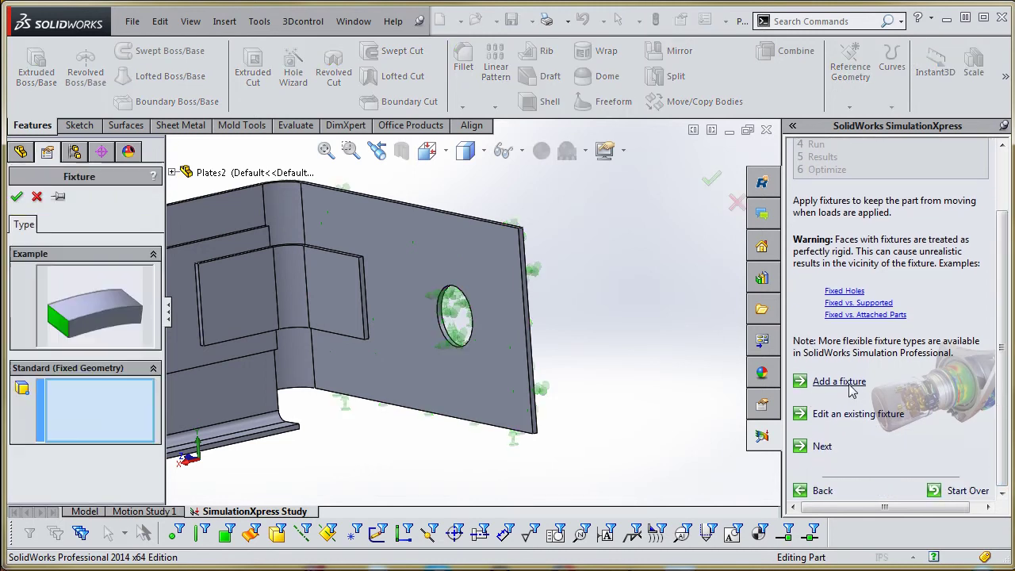
{"action": "middle_click_drag", "start_coordinate": [761, 386], "coordinate": [720, 401]}
{"action": "left_click", "coordinate": [37, 196]}
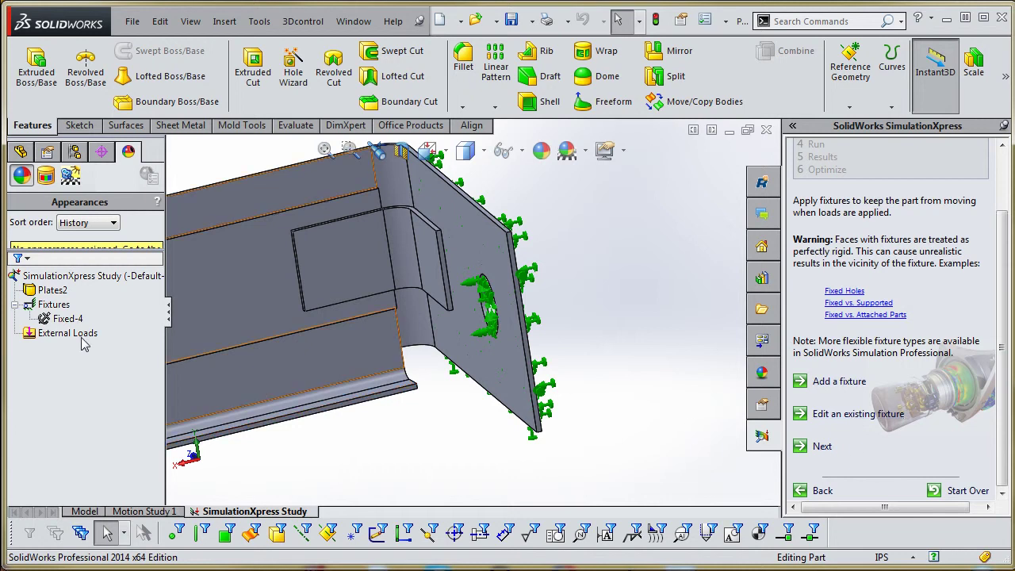
{"action": "left_click", "coordinate": [49, 319]}
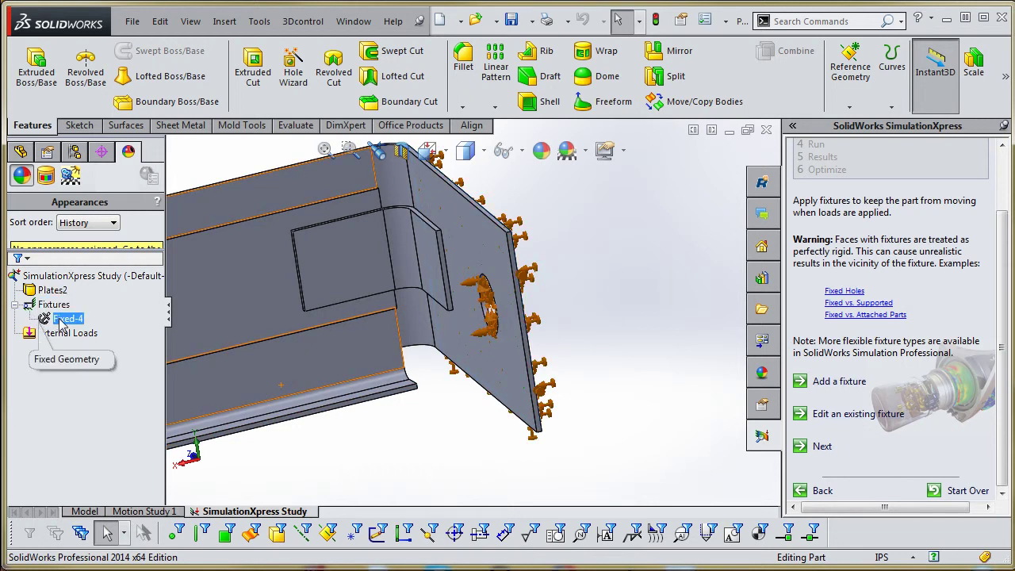
{"action": "left_click", "coordinate": [353, 451]}
{"action": "left_click", "coordinate": [65, 319]}
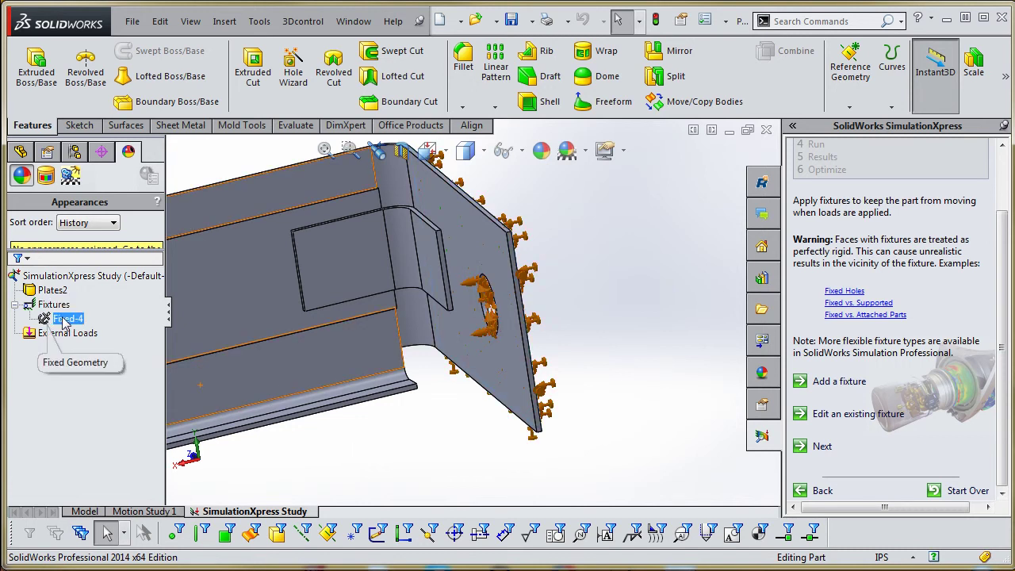
{"action": "left_click", "coordinate": [296, 437]}
- Advance to the Loads step, try a force on two channel faces, then cancel it
{"action": "left_click", "coordinate": [821, 446]}
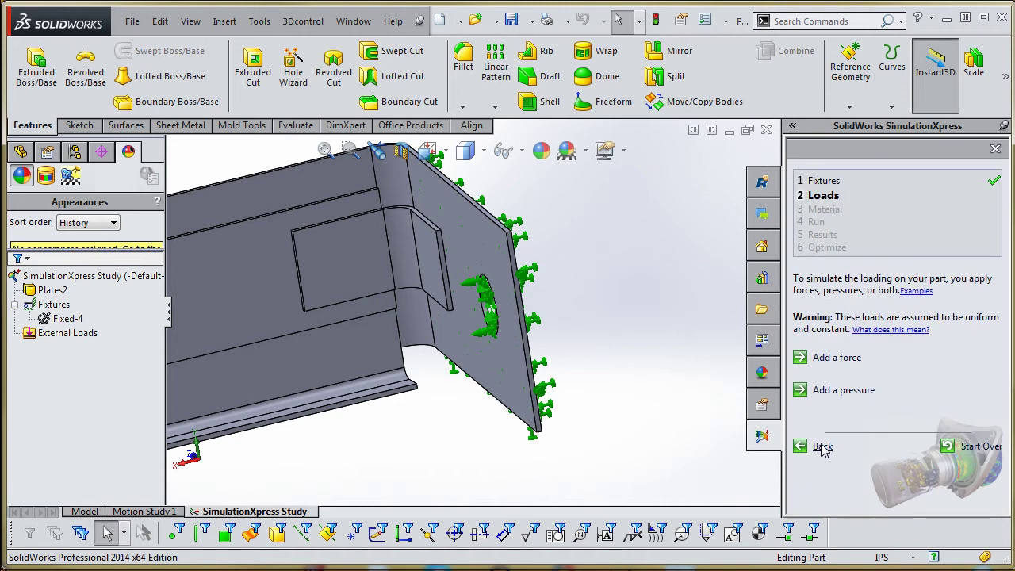
{"action": "left_click", "coordinate": [837, 358]}
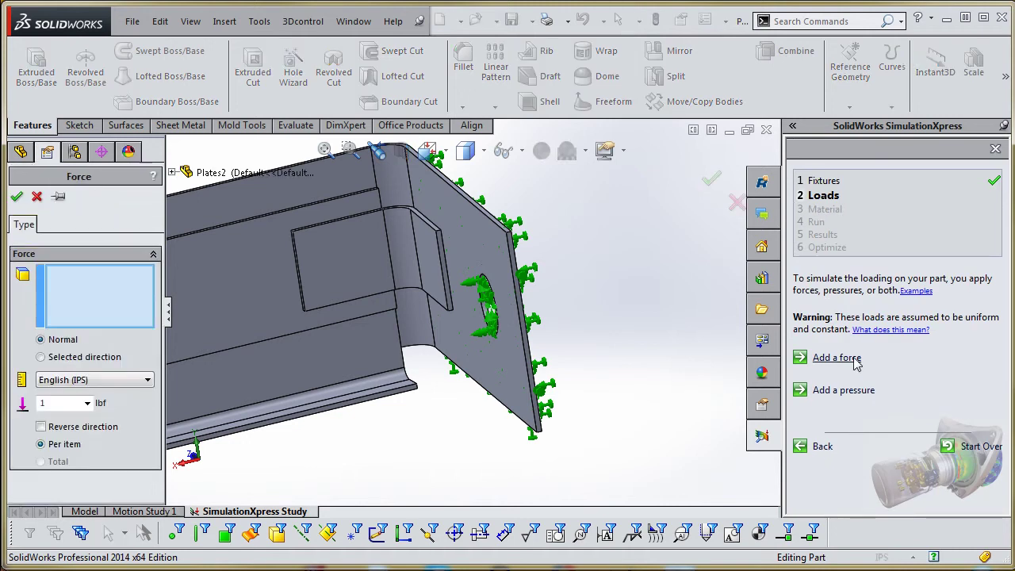
{"action": "left_click", "coordinate": [270, 198]}
{"action": "left_click", "coordinate": [203, 412]}
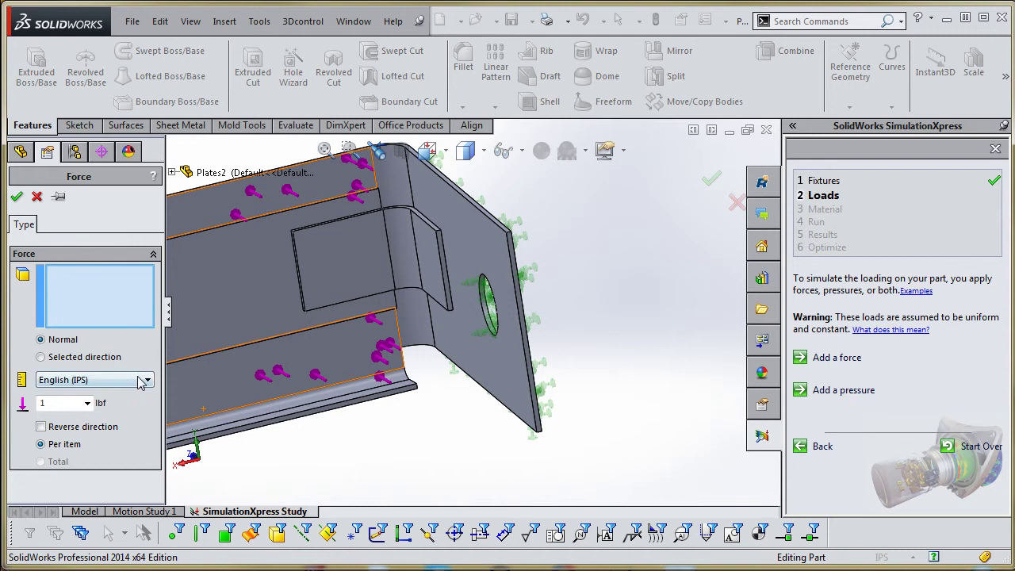
{"action": "left_click", "coordinate": [37, 197]}
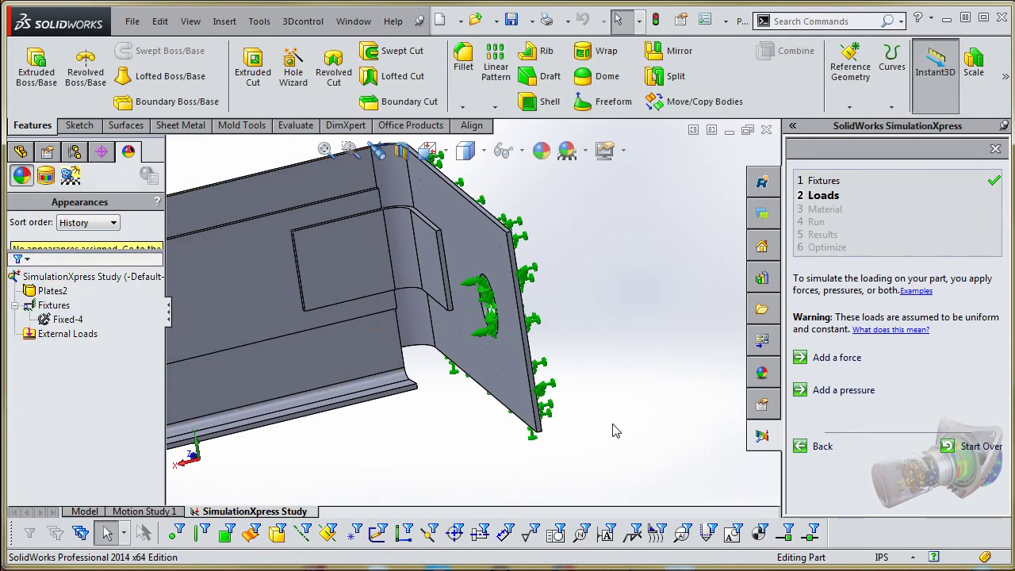
- Try a pressure load on the bottom flange and long face, then cancel it
{"action": "left_click", "coordinate": [844, 392]}
{"action": "left_click", "coordinate": [336, 418]}
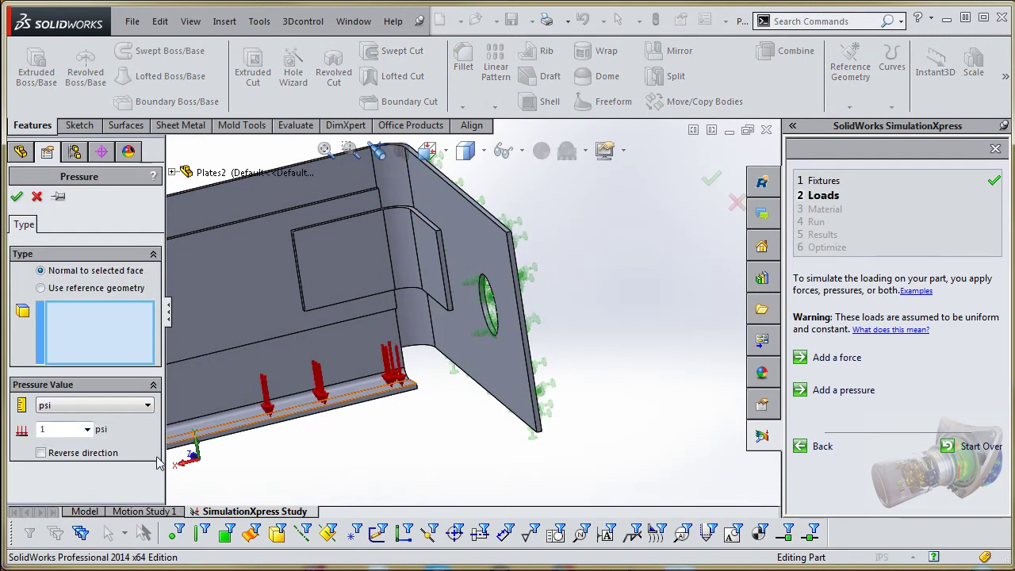
{"action": "left_click", "coordinate": [324, 381]}
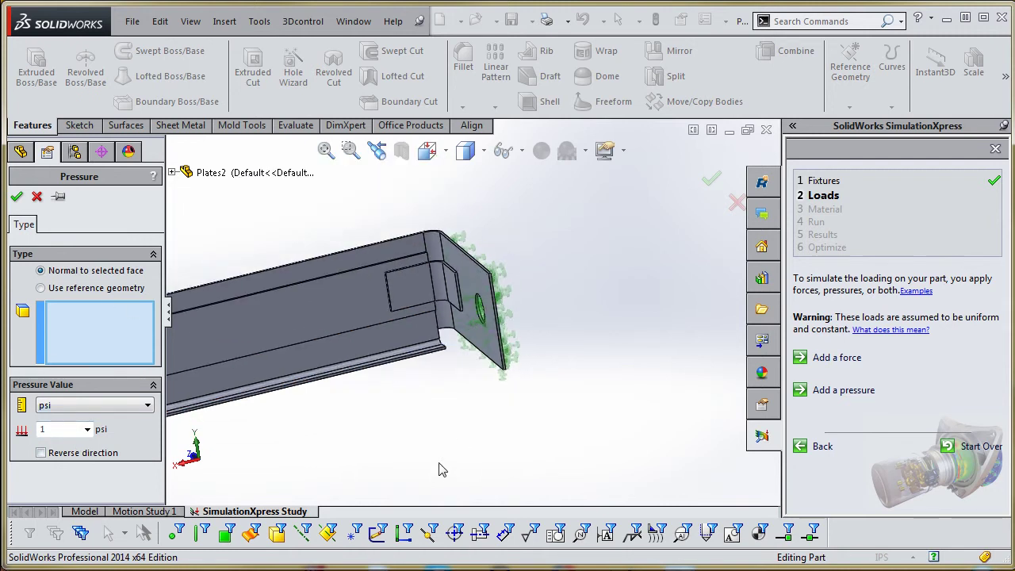
{"action": "scroll", "coordinate": [442, 470], "scroll_direction": "up", "scroll_amount": 3}
{"action": "middle_click_drag", "start_coordinate": [460, 399], "coordinate": [460, 324]}
{"action": "scroll", "coordinate": [381, 321], "scroll_direction": "down", "scroll_amount": 3}
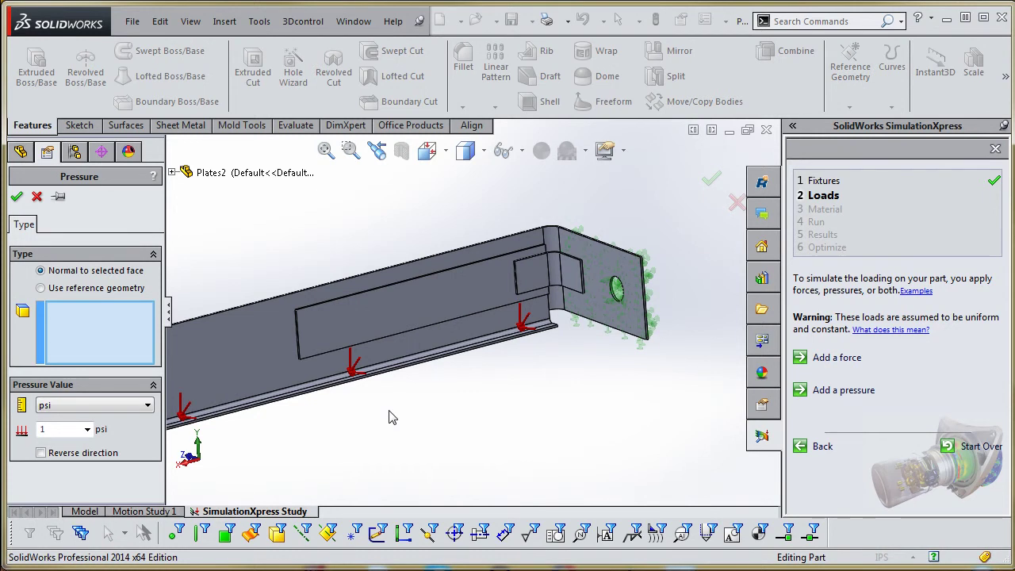
{"action": "left_click", "coordinate": [37, 196]}
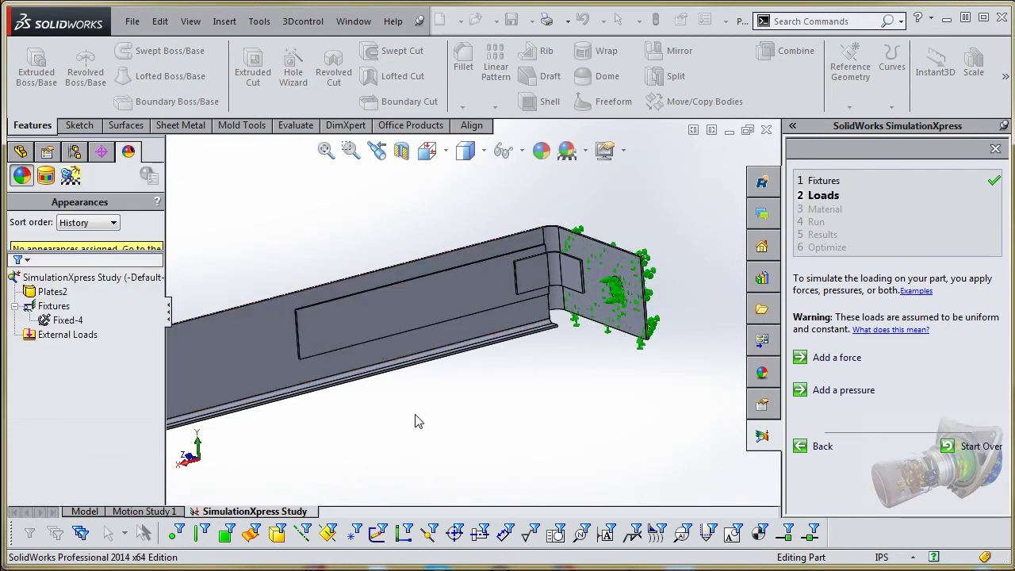
- Apply a 100 lbf total force, Force-4, across three inner channel faces
{"action": "left_click", "coordinate": [842, 358]}
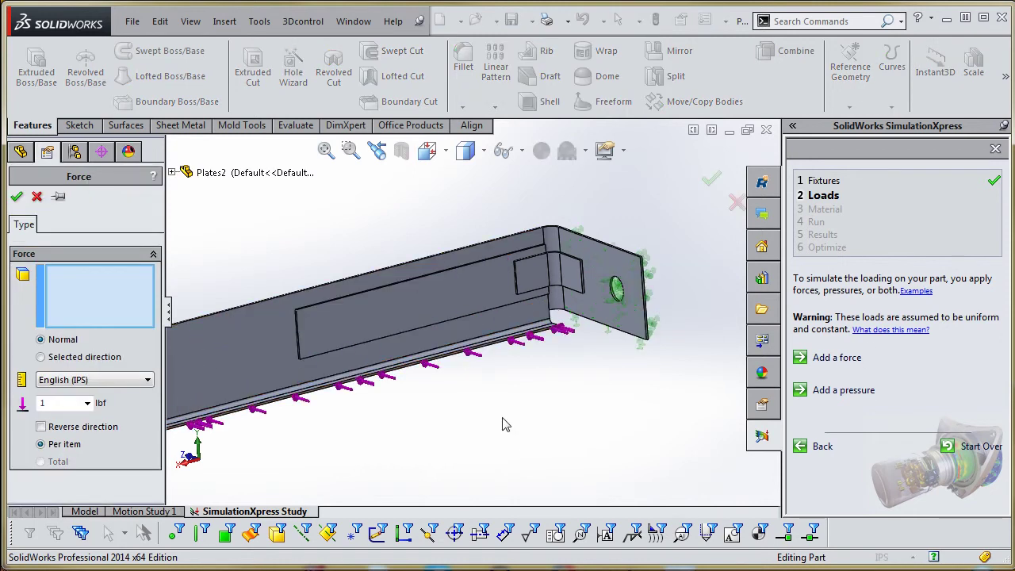
{"action": "middle_click_drag", "start_coordinate": [502, 424], "coordinate": [536, 281]}
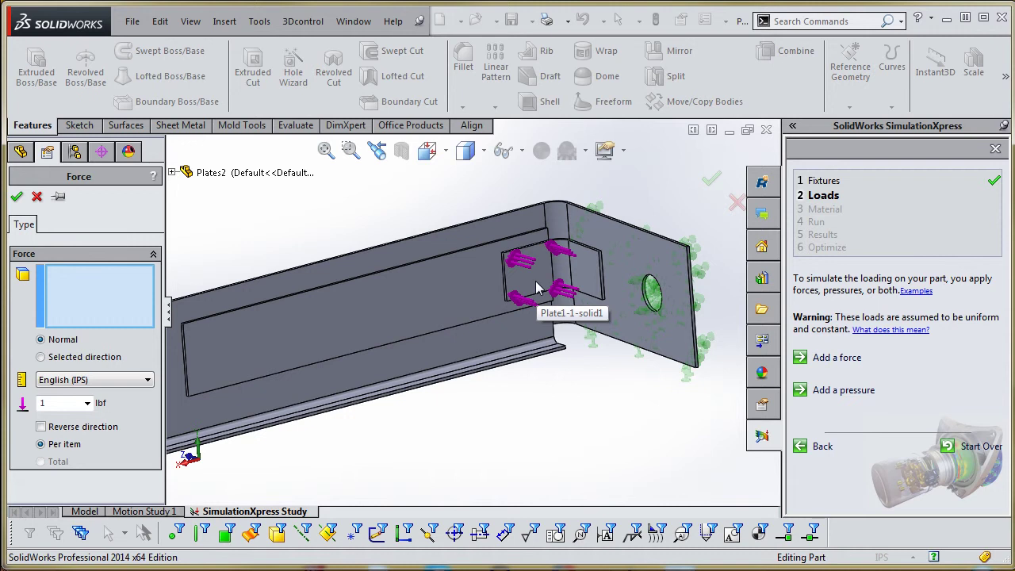
{"action": "left_click", "coordinate": [534, 279]}
{"action": "left_click", "coordinate": [449, 297]}
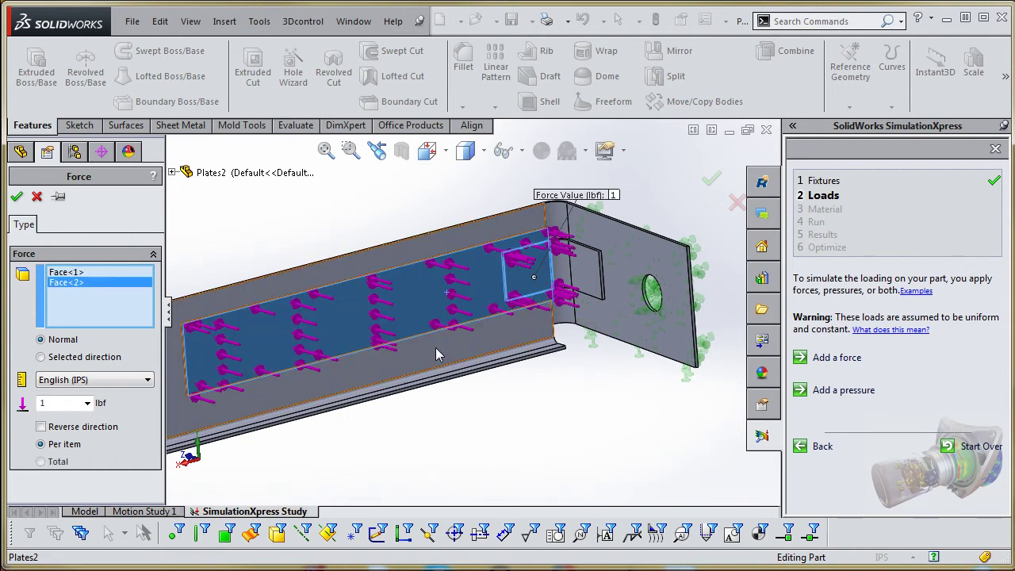
{"action": "left_click", "coordinate": [444, 355]}
{"action": "double_click", "coordinate": [75, 404]}
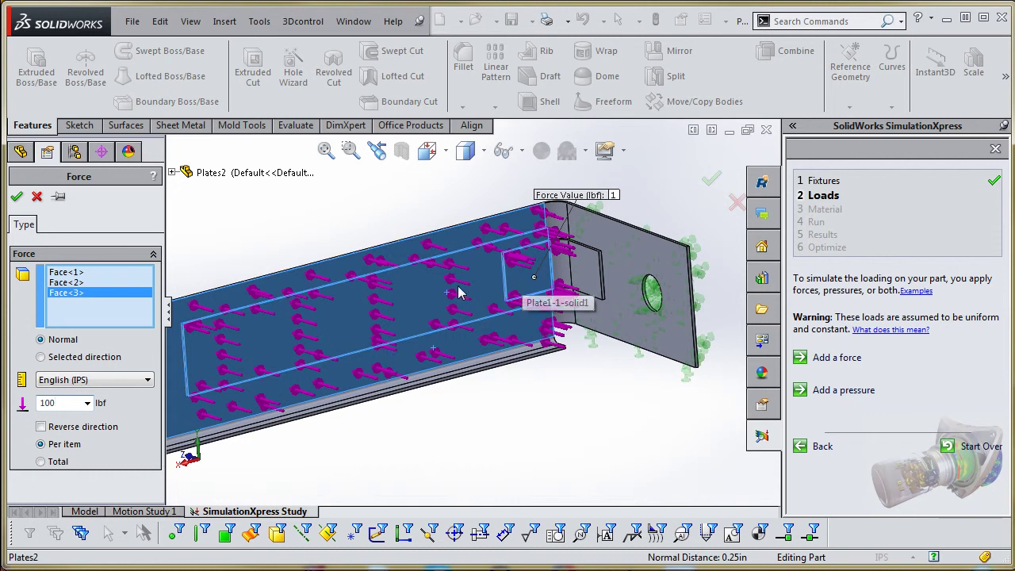
{"action": "left_click", "coordinate": [54, 463]}
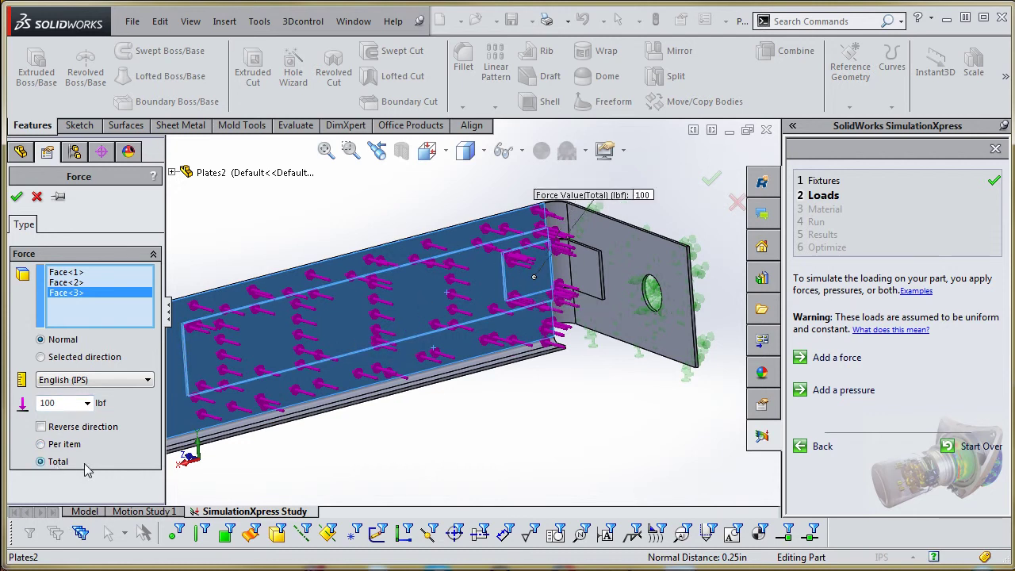
{"action": "scroll", "coordinate": [421, 464], "scroll_direction": "up", "scroll_amount": 4}
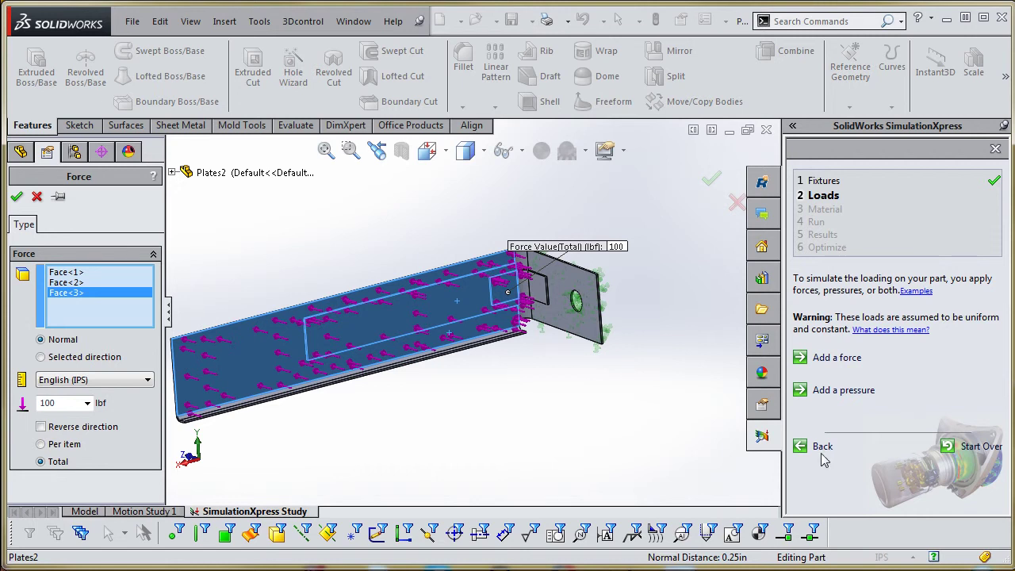
{"action": "key", "text": "Return"}
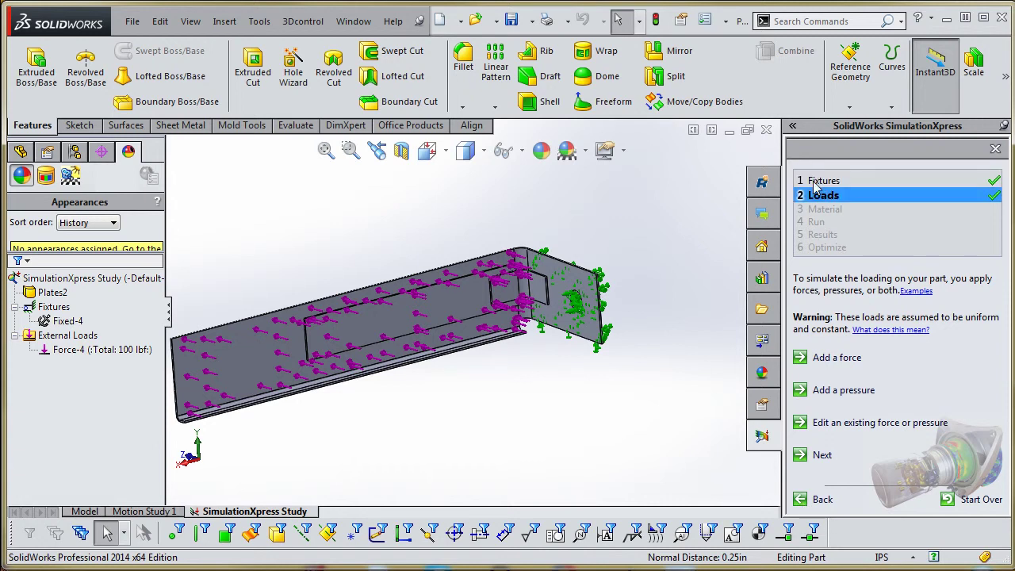
- Assign ASTM A36 Steel from the material library to the plate
{"action": "left_click", "coordinate": [820, 459]}
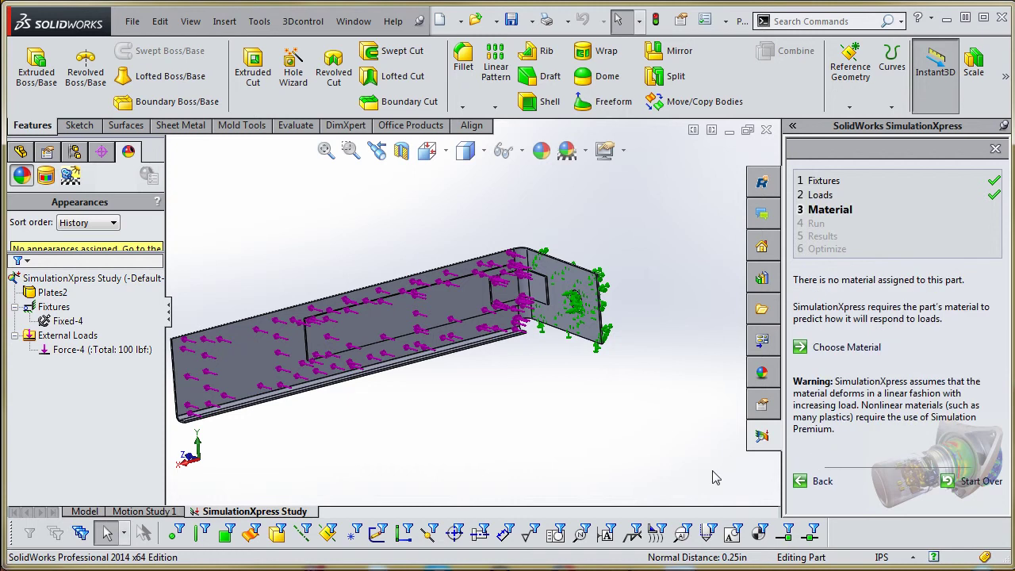
{"action": "left_click", "coordinate": [850, 348]}
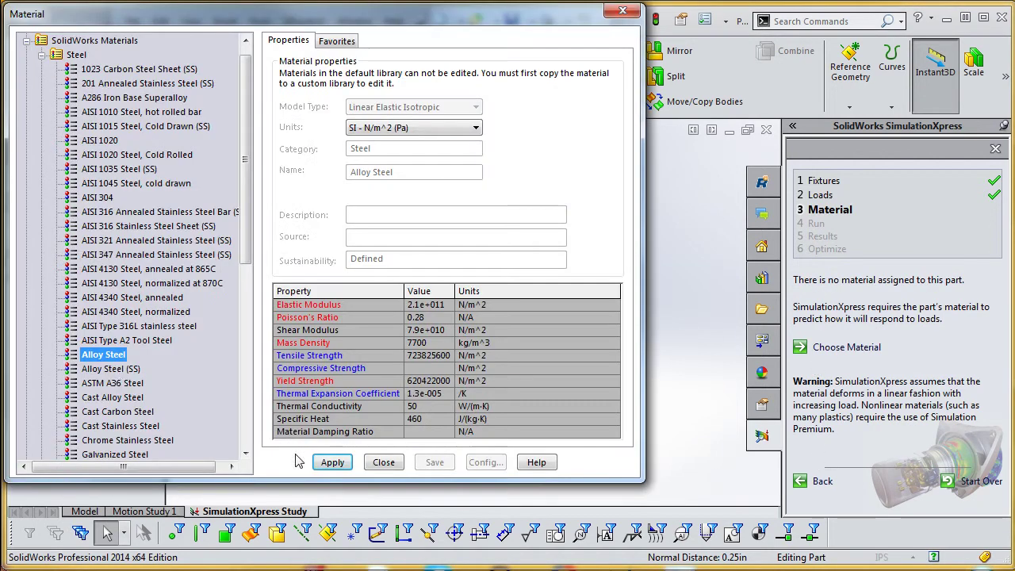
{"action": "left_click", "coordinate": [119, 383]}
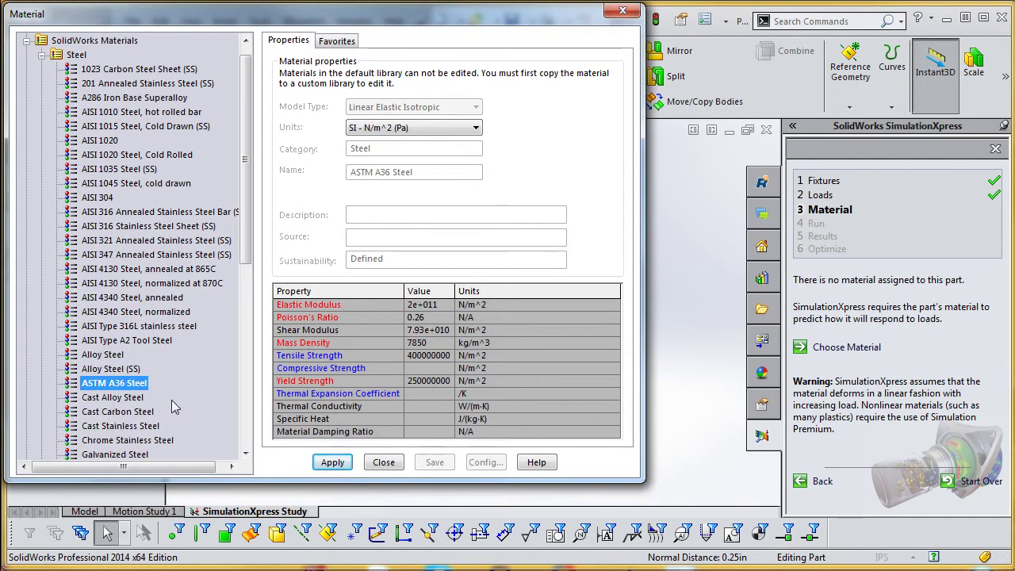
{"action": "left_click", "coordinate": [333, 463]}
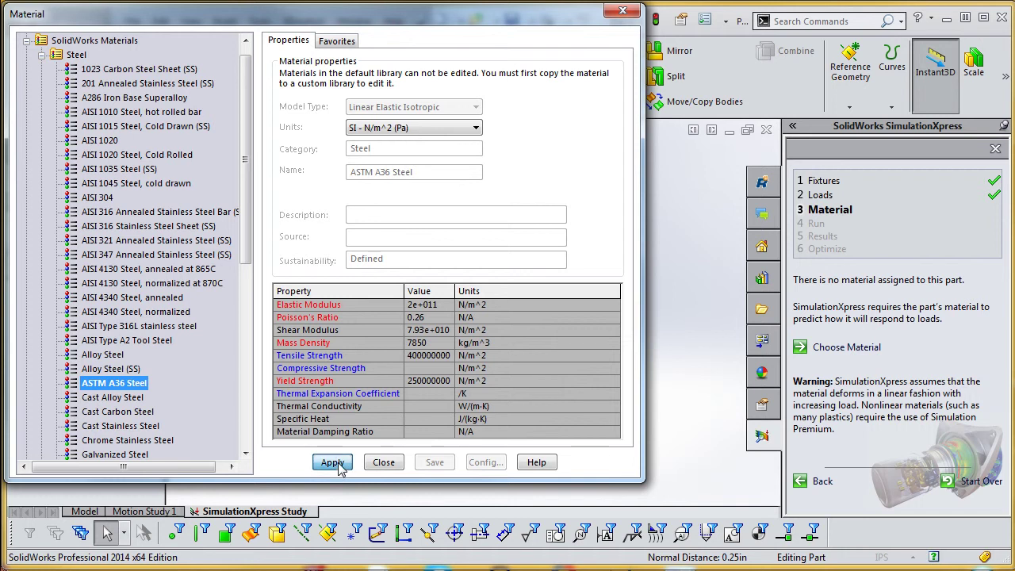
{"action": "left_click", "coordinate": [388, 462]}
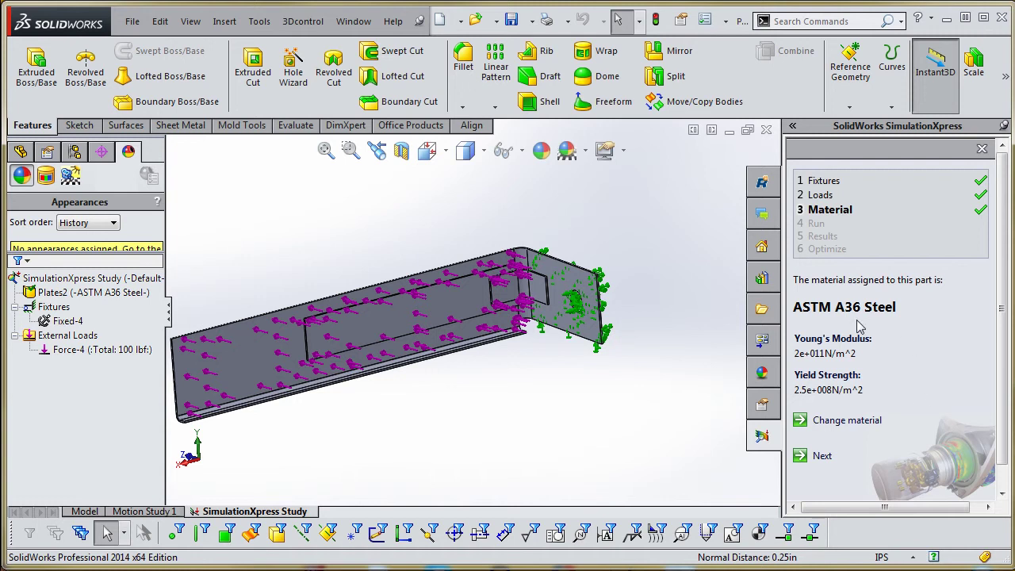
- Run the simulation, stop the deformation animation, and accept it to show minimum FOS 1.44855
{"action": "left_click", "coordinate": [822, 457]}
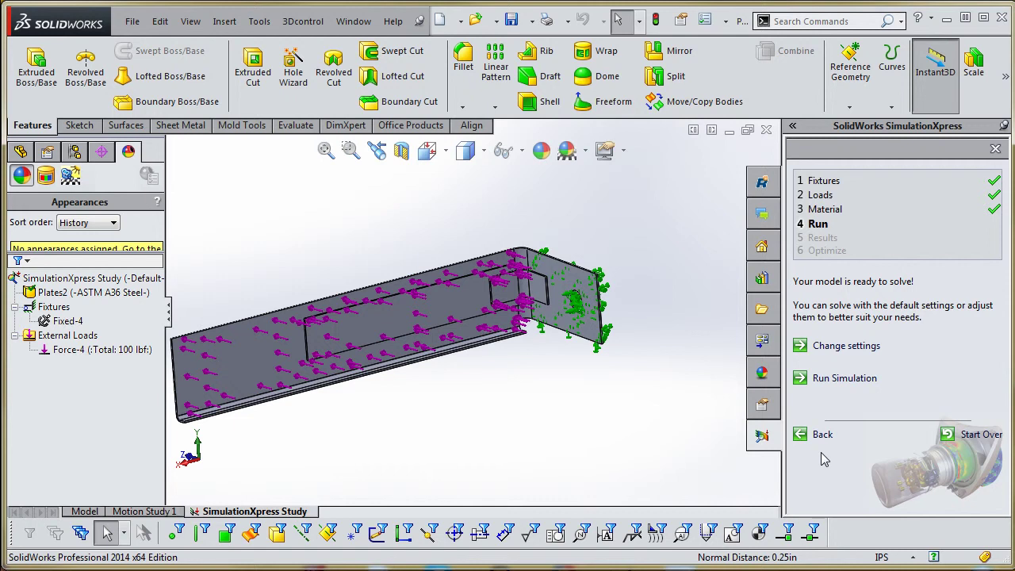
{"action": "scroll", "coordinate": [627, 435], "scroll_direction": "up", "scroll_amount": 2}
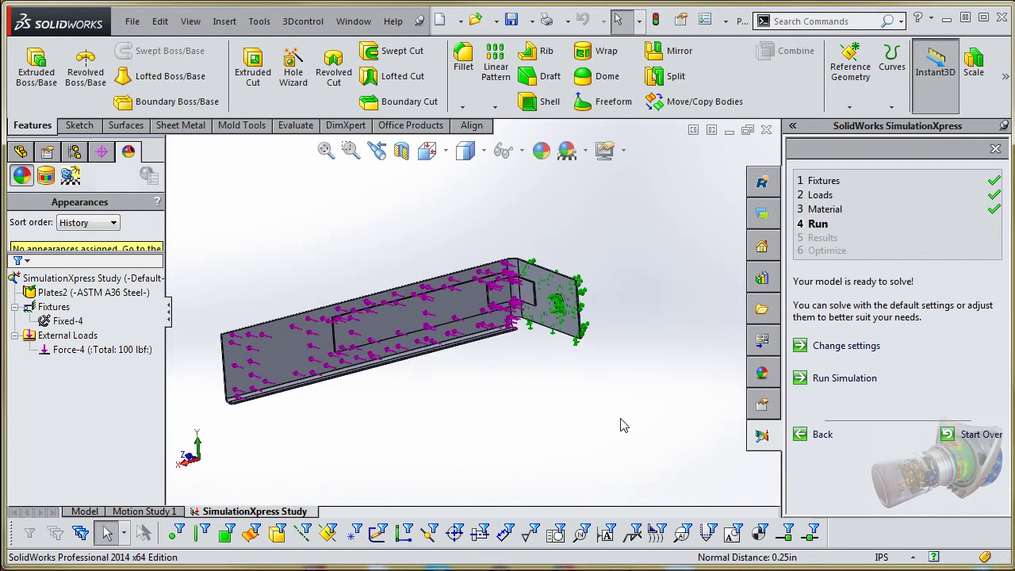
{"action": "middle_click_drag", "start_coordinate": [622, 425], "coordinate": [444, 292]}
{"action": "scroll", "coordinate": [444, 291], "scroll_direction": "down", "scroll_amount": 2}
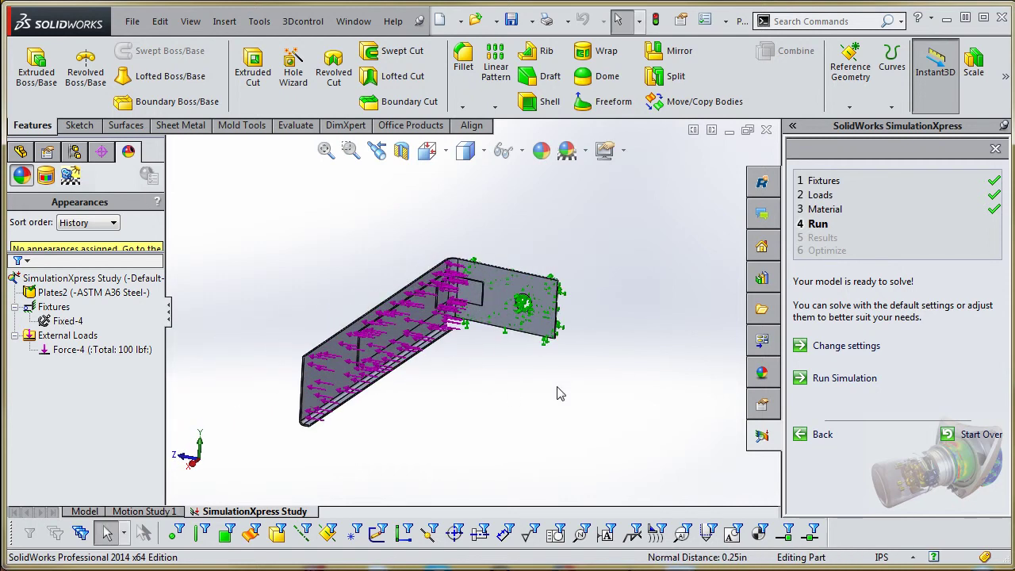
{"action": "left_click", "coordinate": [843, 379]}
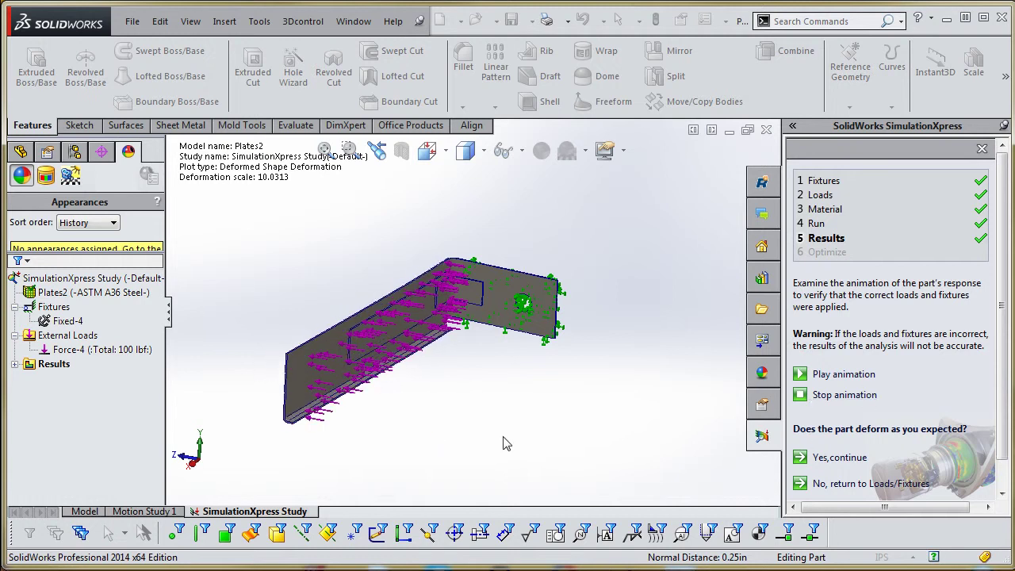
{"action": "middle_click_drag", "start_coordinate": [462, 397], "coordinate": [471, 506]}
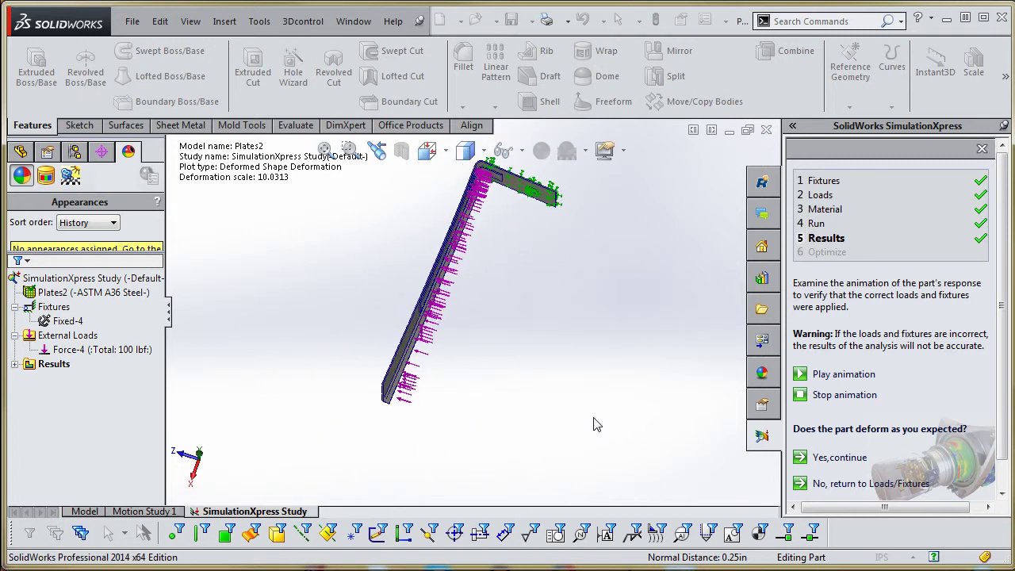
{"action": "left_click", "coordinate": [843, 395]}
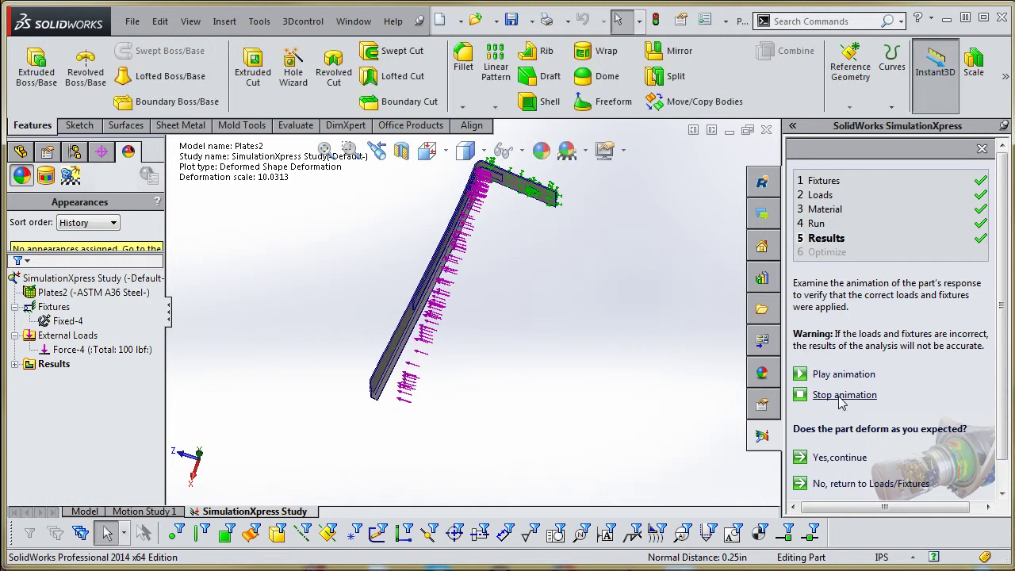
{"action": "left_click", "coordinate": [839, 458]}
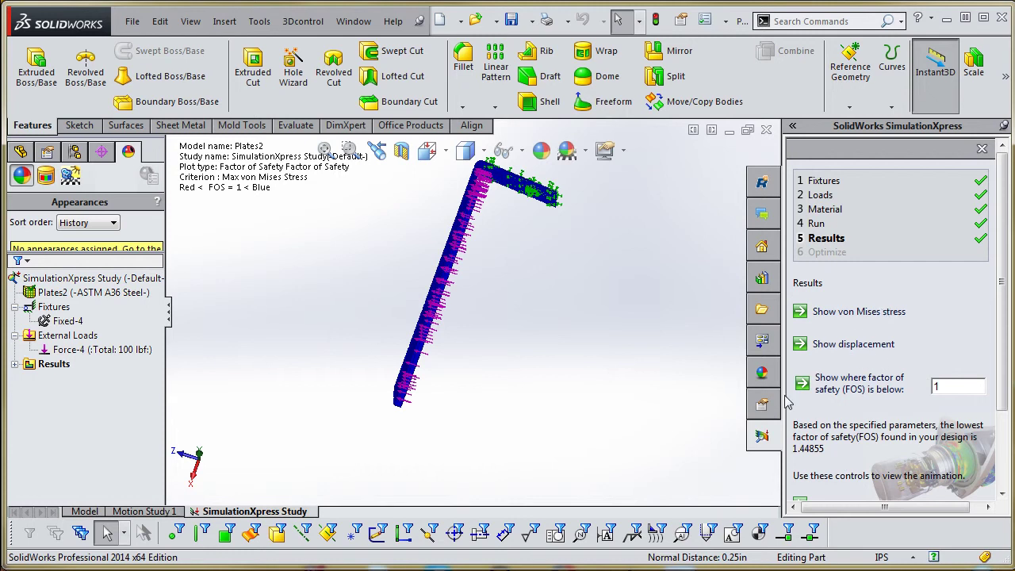
- Expand Results and review the plate, fixture, 100 lbf force, displacement and stress entries
{"action": "middle_click_drag", "start_coordinate": [696, 401], "coordinate": [683, 281]}
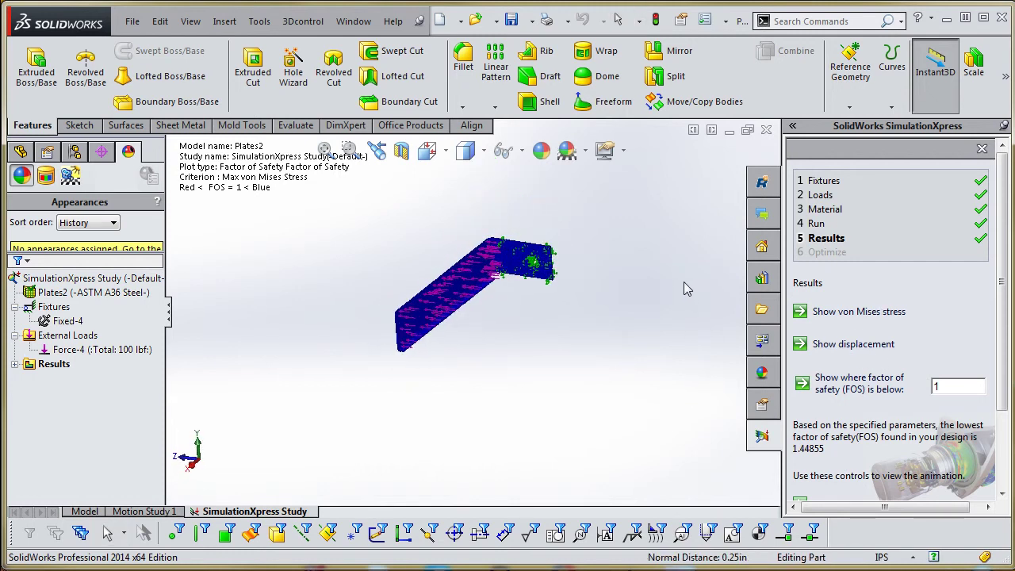
{"action": "left_click", "coordinate": [15, 364]}
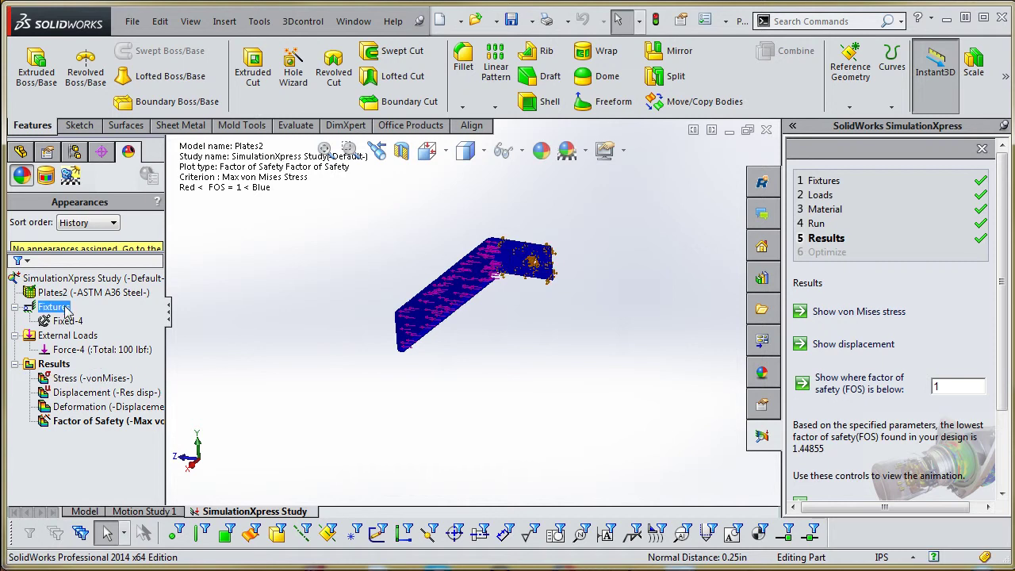
{"action": "left_click", "coordinate": [81, 295]}
{"action": "left_click", "coordinate": [70, 321]}
{"action": "left_click", "coordinate": [79, 350]}
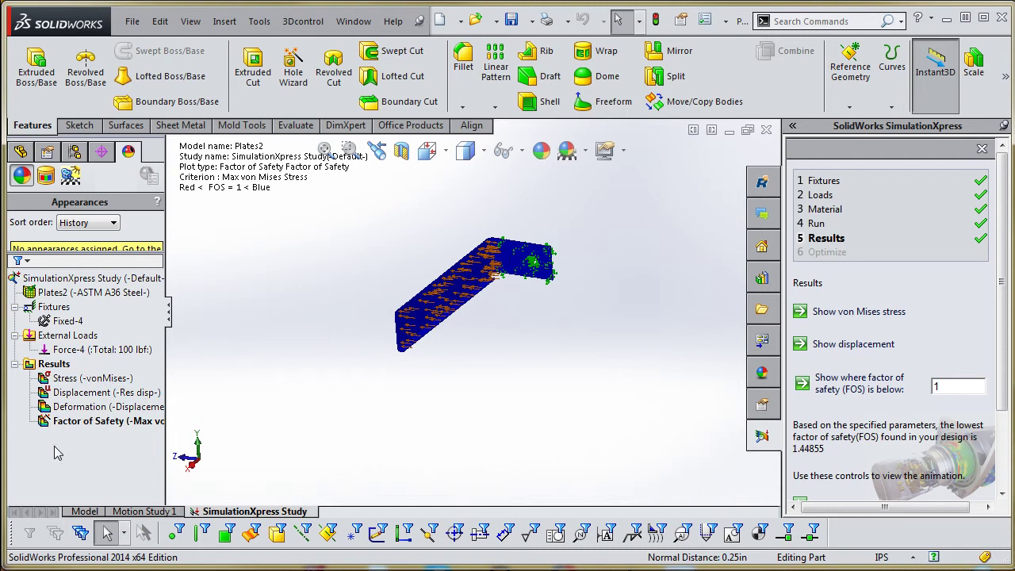
{"action": "left_click", "coordinate": [76, 394]}
{"action": "left_click", "coordinate": [76, 380]}
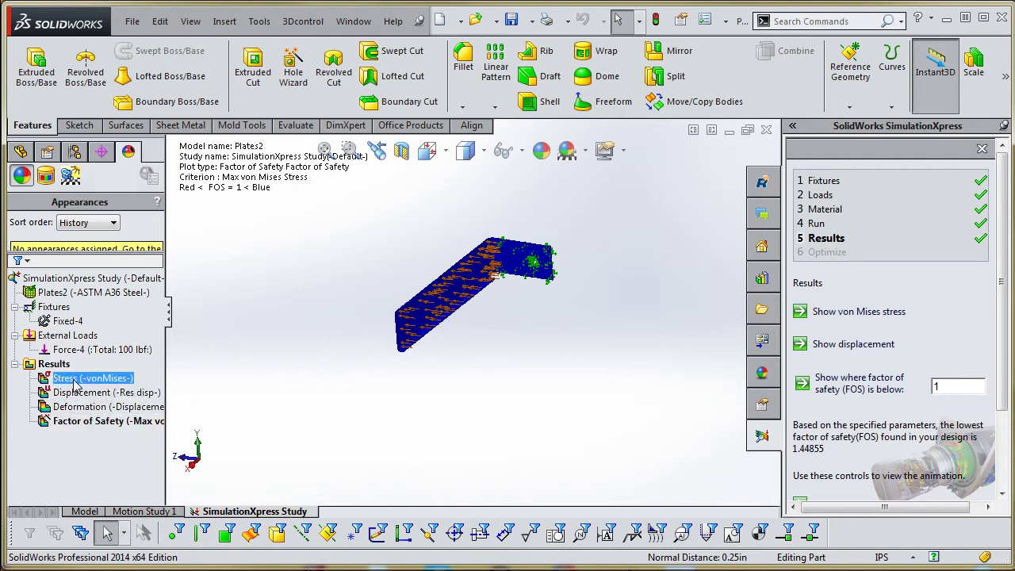
{"action": "left_click", "coordinate": [87, 434]}
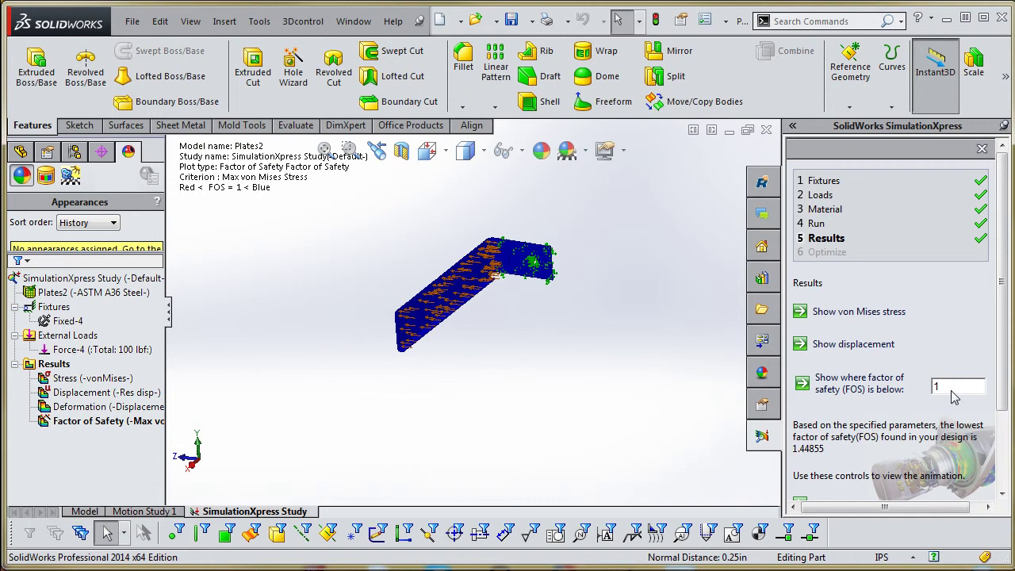
- Highlight where FOS falls below 4 and orbit to inspect the red zone at the bend
{"action": "left_click_drag", "start_coordinate": [957, 392], "coordinate": [912, 387]}
{"action": "middle_click_drag", "start_coordinate": [658, 379], "coordinate": [490, 316]}
{"action": "scroll", "coordinate": [642, 372], "scroll_direction": "down", "scroll_amount": 3}
{"action": "scroll", "coordinate": [490, 315], "scroll_direction": "down", "scroll_amount": 2}
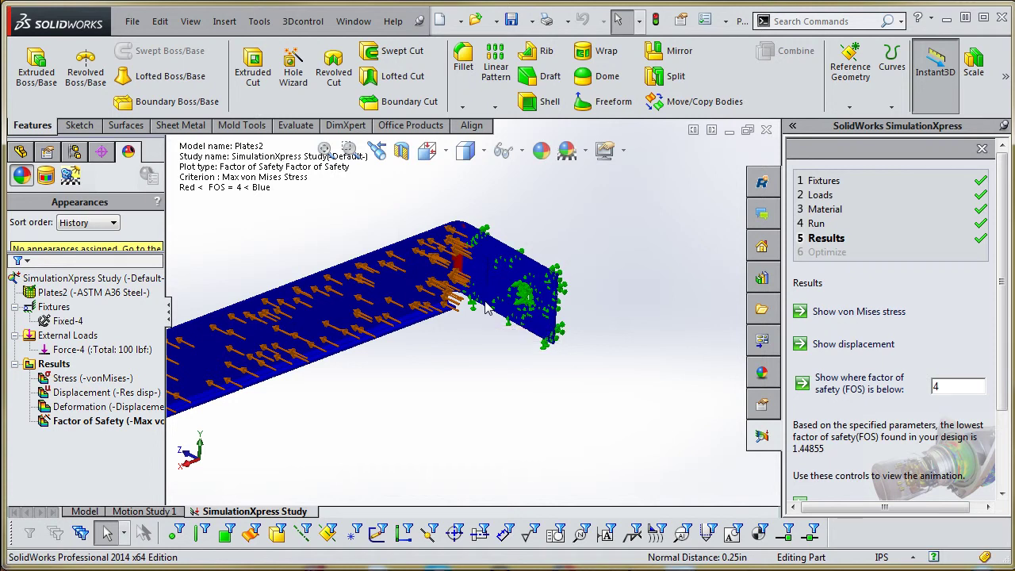
{"action": "scroll", "coordinate": [476, 356], "scroll_direction": "down", "scroll_amount": 6}
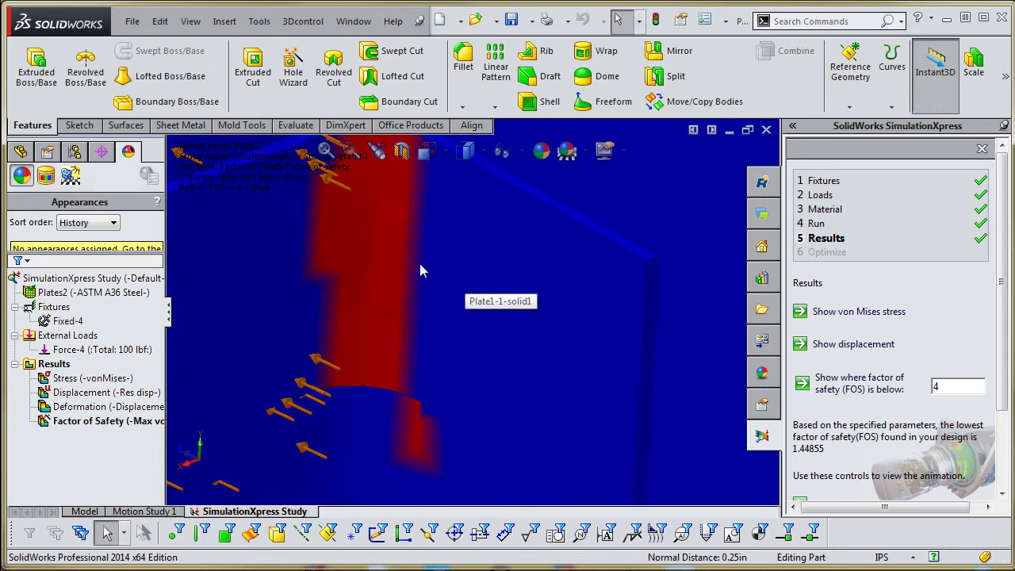
{"action": "scroll", "coordinate": [414, 273], "scroll_direction": "up", "scroll_amount": 6}
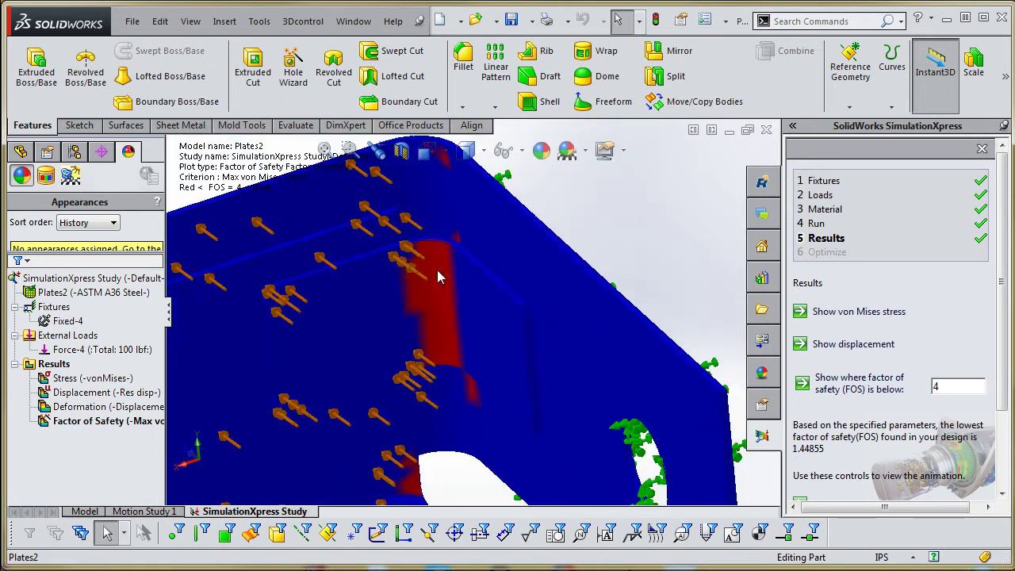
{"action": "middle_click_drag", "start_coordinate": [438, 276], "coordinate": [486, 238]}
{"action": "scroll", "coordinate": [486, 238], "scroll_direction": "down", "scroll_amount": 3}
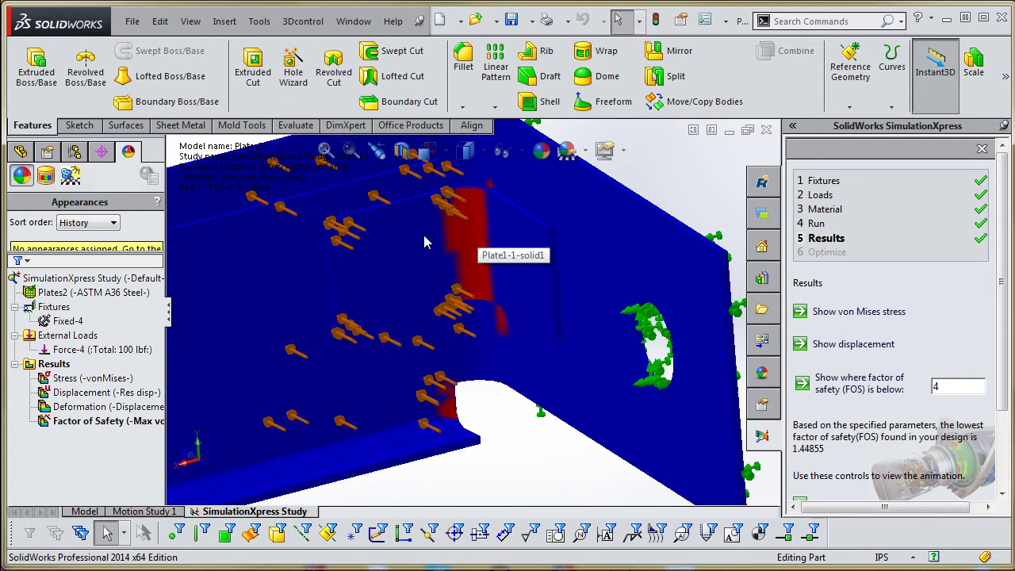
{"action": "scroll", "coordinate": [495, 341], "scroll_direction": "up", "scroll_amount": 5}
{"action": "middle_click_drag", "start_coordinate": [495, 390], "coordinate": [468, 300]}
{"action": "scroll", "coordinate": [469, 311], "scroll_direction": "down", "scroll_amount": 2}
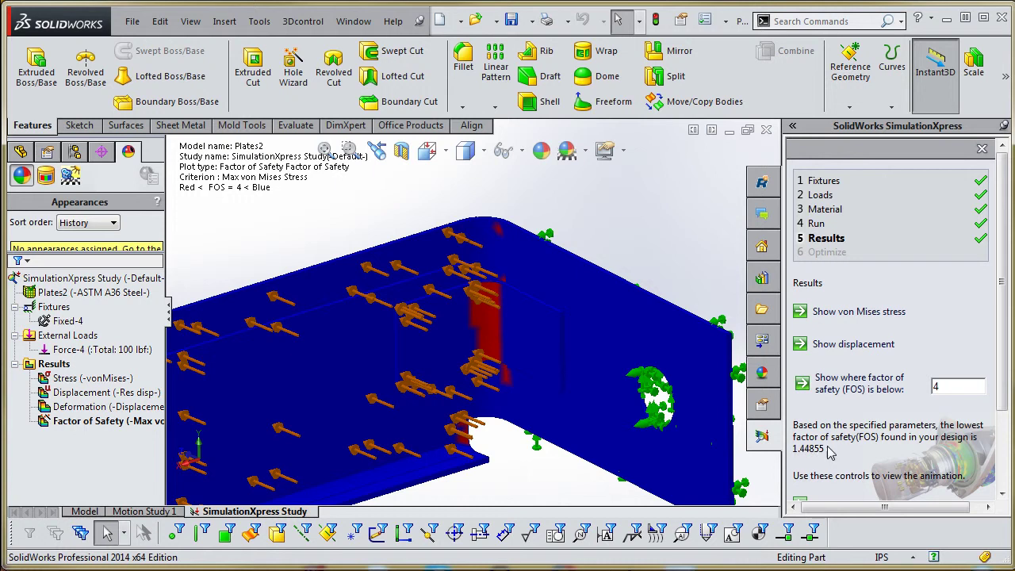
- Change the factor-of-safety threshold from 4 to 2 and inspect the thin red strip at the bend
{"action": "double_click", "coordinate": [944, 389]}
{"action": "type", "text": "2"}
{"action": "left_click", "coordinate": [898, 399]}
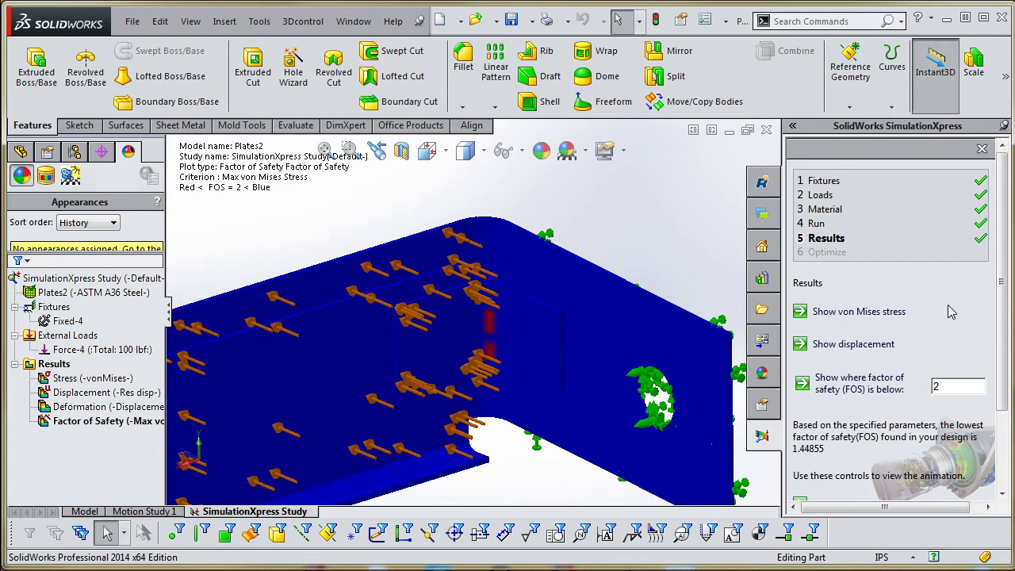
{"action": "scroll", "coordinate": [495, 321], "scroll_direction": "down", "scroll_amount": 5}
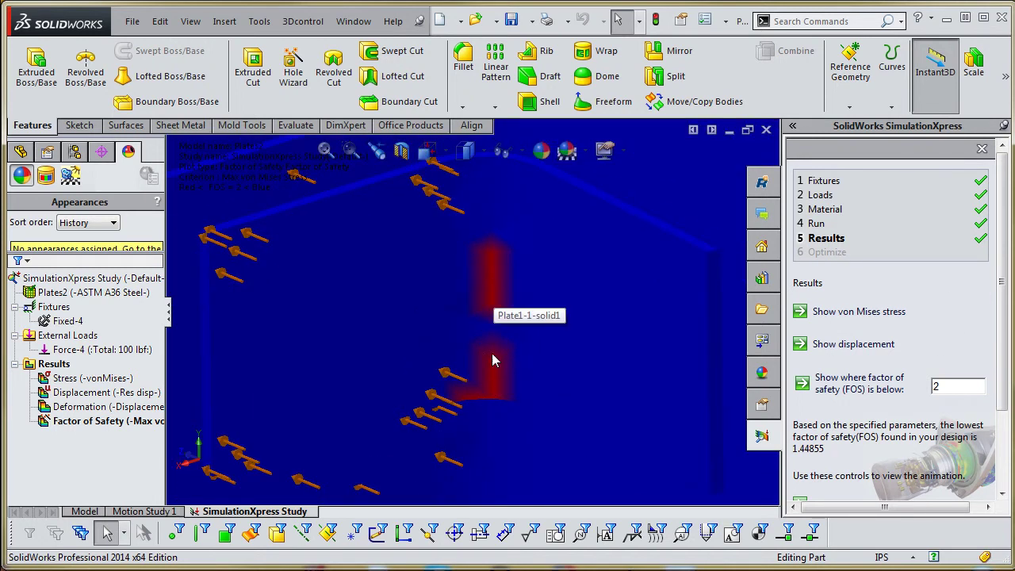
{"action": "scroll", "coordinate": [548, 416], "scroll_direction": "up", "scroll_amount": 5}
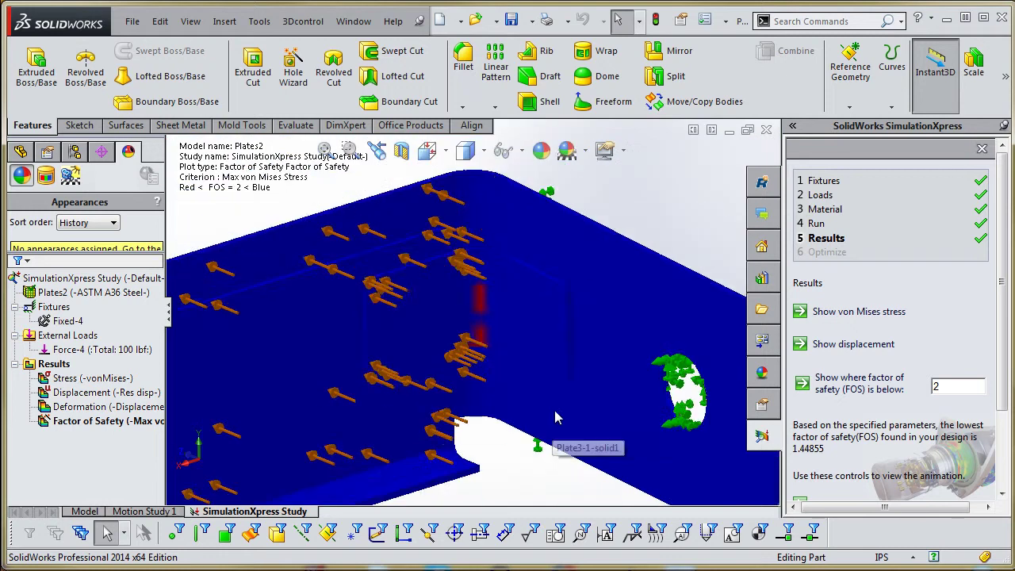
{"action": "middle_click_drag", "start_coordinate": [555, 409], "coordinate": [470, 373]}
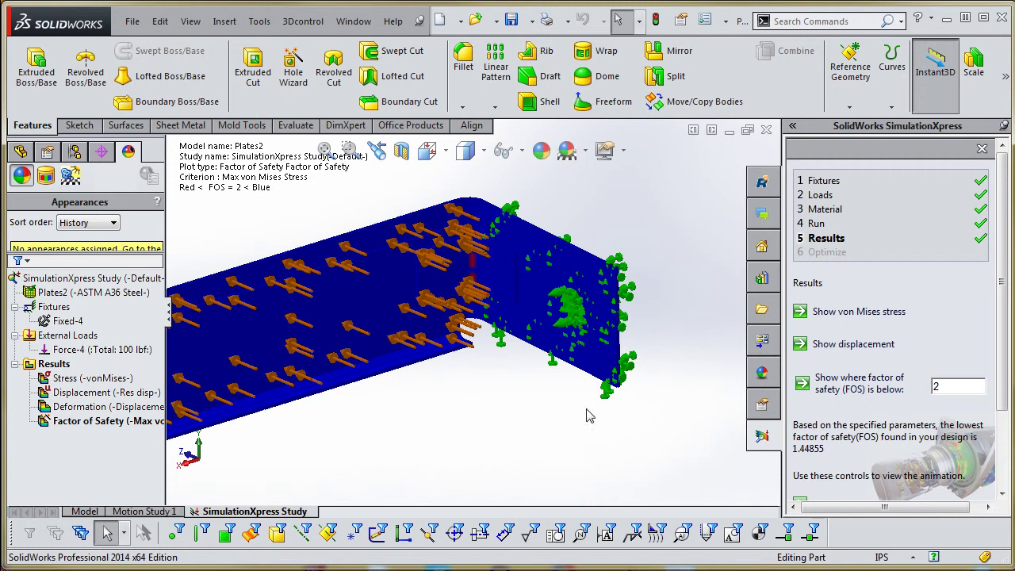
- Show the deformed shape result and rotate the view to see the beam and arm
{"action": "double_click", "coordinate": [70, 406]}
{"action": "scroll", "coordinate": [399, 356], "scroll_direction": "up", "scroll_amount": 5}
{"action": "middle_click_drag", "start_coordinate": [399, 356], "coordinate": [456, 345]}
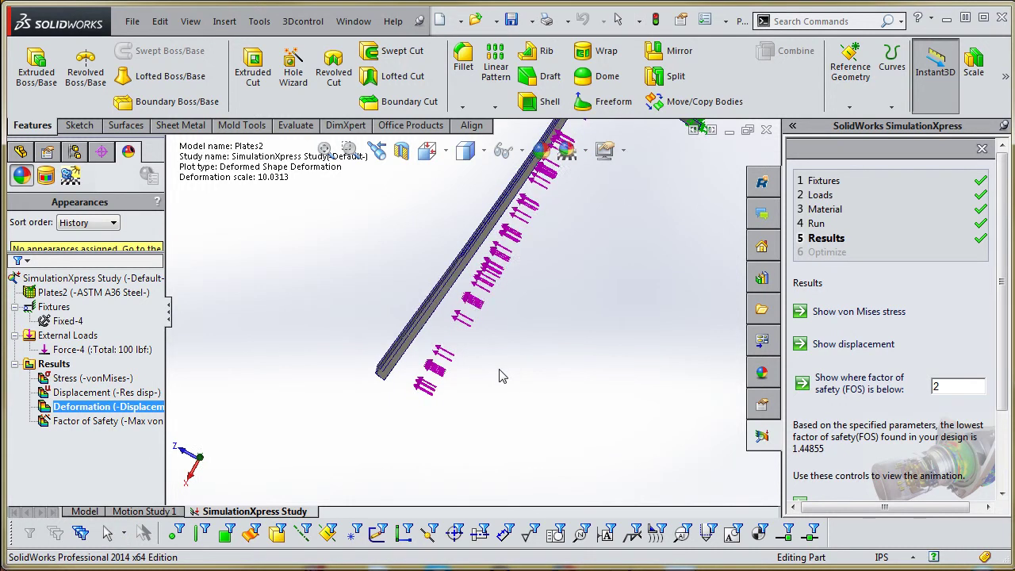
{"action": "middle_click_drag", "start_coordinate": [501, 376], "coordinate": [452, 385]}
- Display the displacement colour plot and inspect its 5.968e-001 in maximum at the free end
{"action": "double_click", "coordinate": [102, 393]}
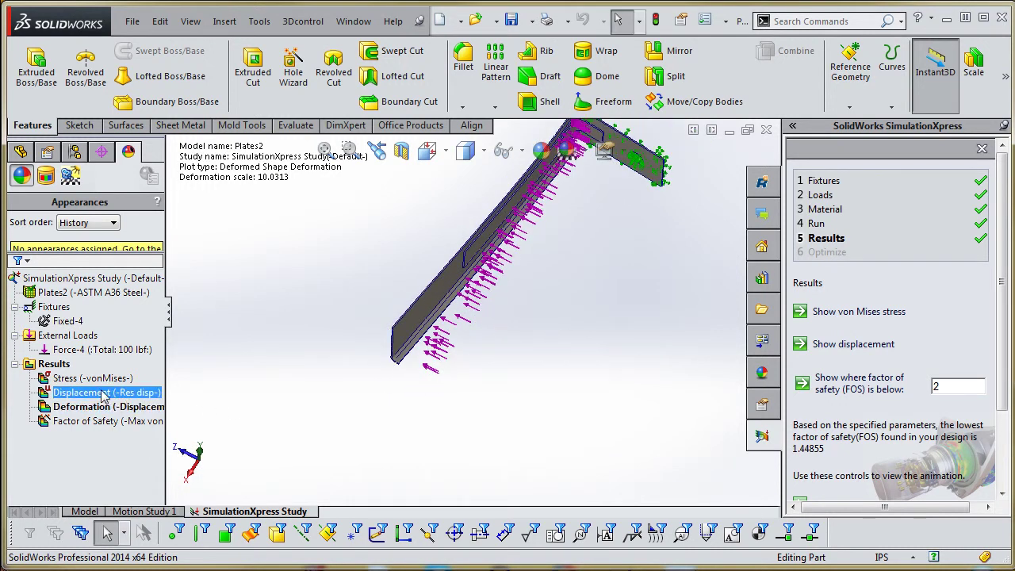
{"action": "scroll", "coordinate": [476, 317], "scroll_direction": "down", "scroll_amount": 6}
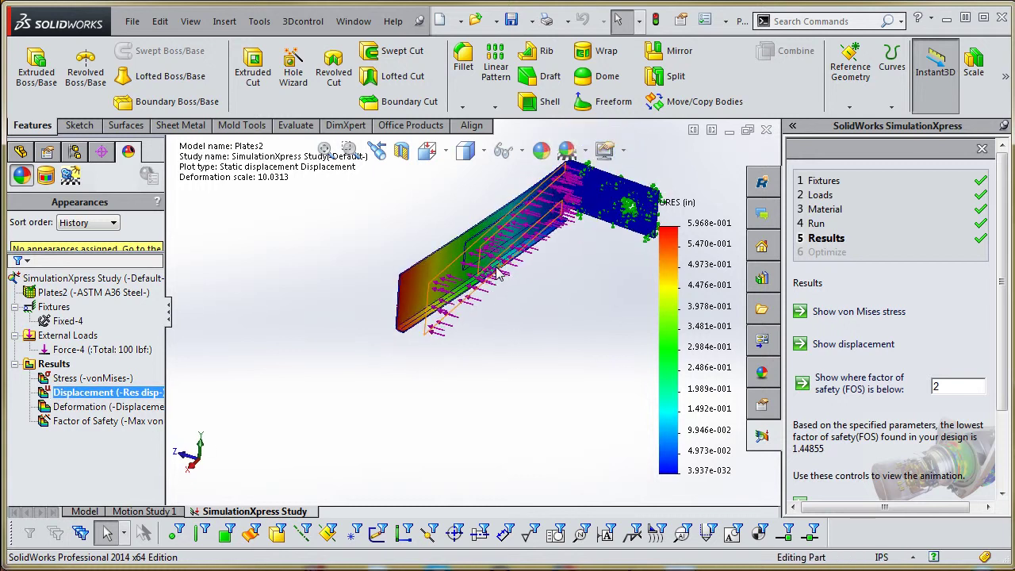
{"action": "scroll", "coordinate": [508, 254], "scroll_direction": "down", "scroll_amount": 5}
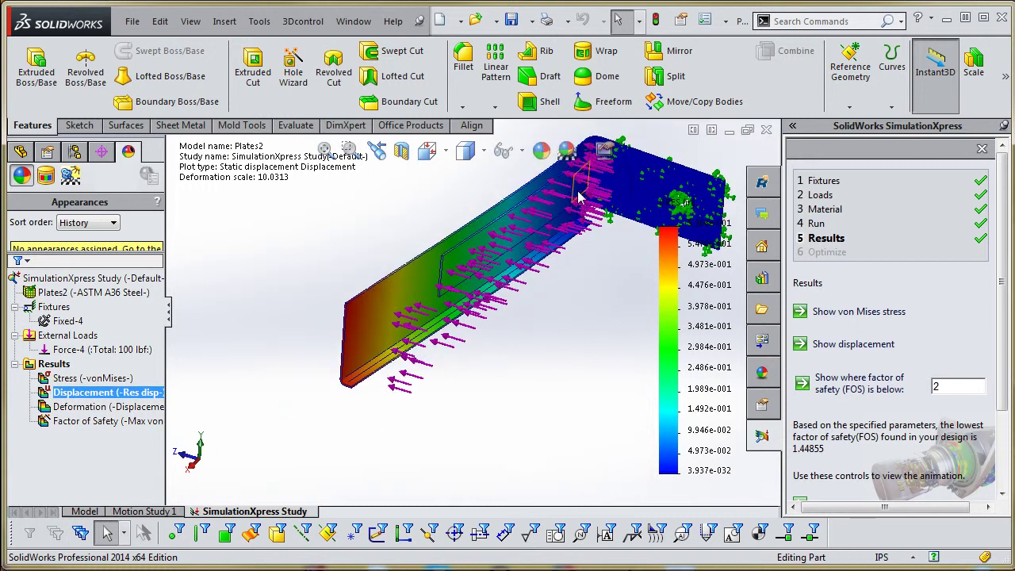
{"action": "scroll", "coordinate": [265, 409], "scroll_direction": "up", "scroll_amount": 3}
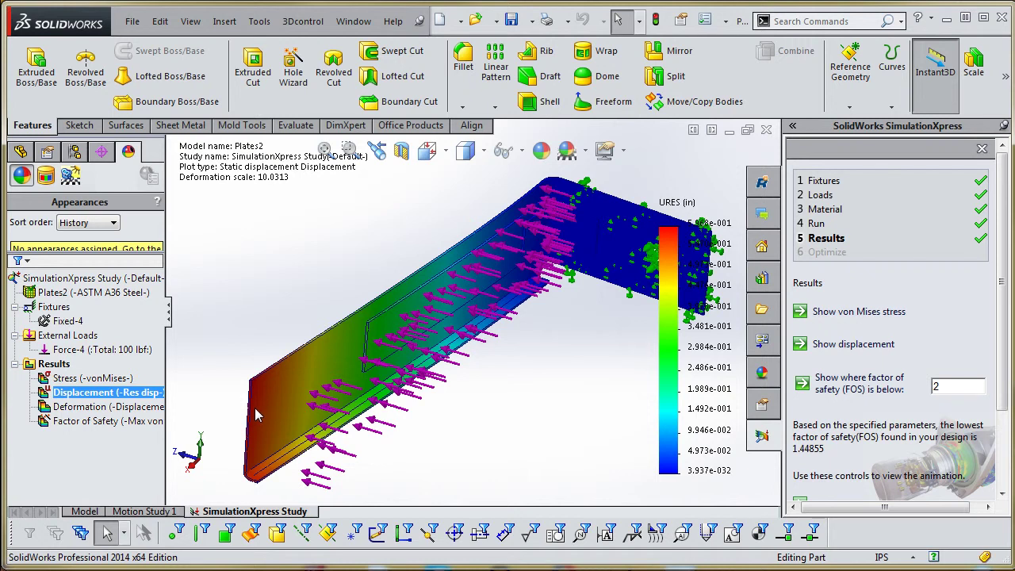
{"action": "scroll", "coordinate": [515, 446], "scroll_direction": "up", "scroll_amount": 3}
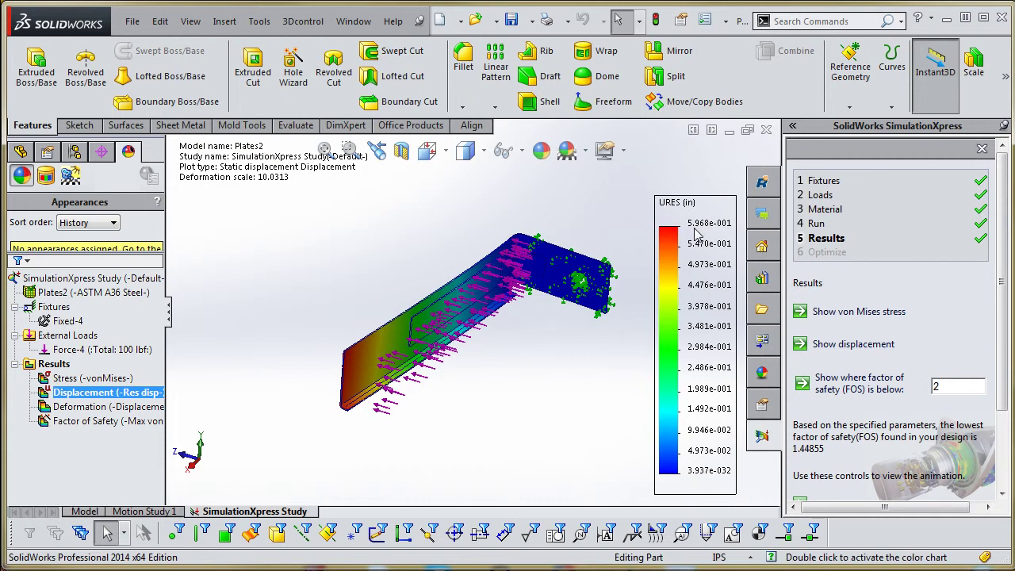
{"action": "scroll", "coordinate": [373, 352], "scroll_direction": "down", "scroll_amount": 5}
{"action": "middle_click_drag", "start_coordinate": [430, 389], "coordinate": [533, 231]}
{"action": "scroll", "coordinate": [460, 379], "scroll_direction": "up", "scroll_amount": 3}
{"action": "scroll", "coordinate": [492, 304], "scroll_direction": "down", "scroll_amount": 2}
{"action": "scroll", "coordinate": [532, 229], "scroll_direction": "down", "scroll_amount": 3}
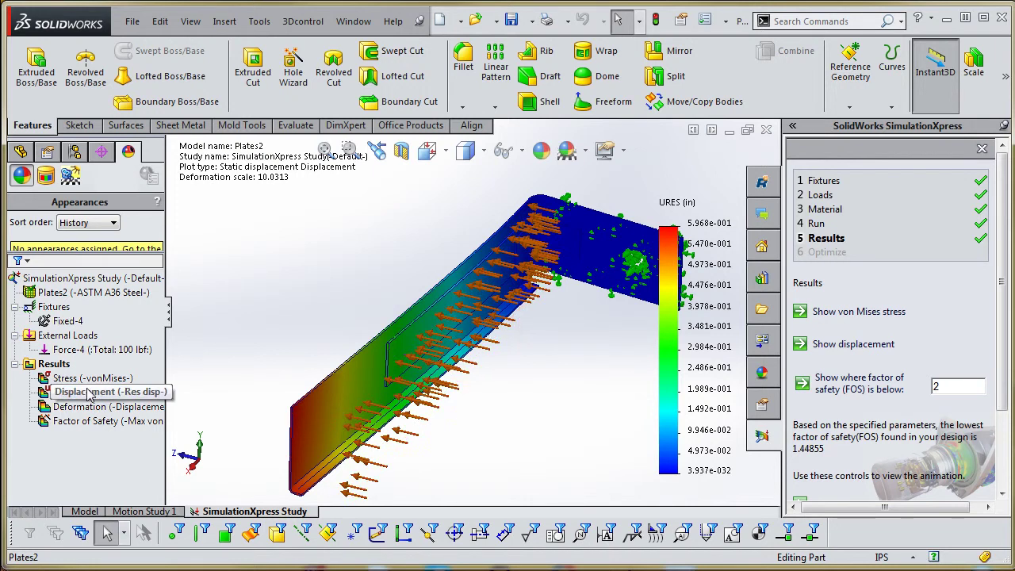
- Show the von Mises stress plot, peaking at 2.503e+004 psi against 3.626e+004 psi yield
{"action": "left_click", "coordinate": [77, 379]}
{"action": "scroll", "coordinate": [568, 400], "scroll_direction": "up", "scroll_amount": 3}
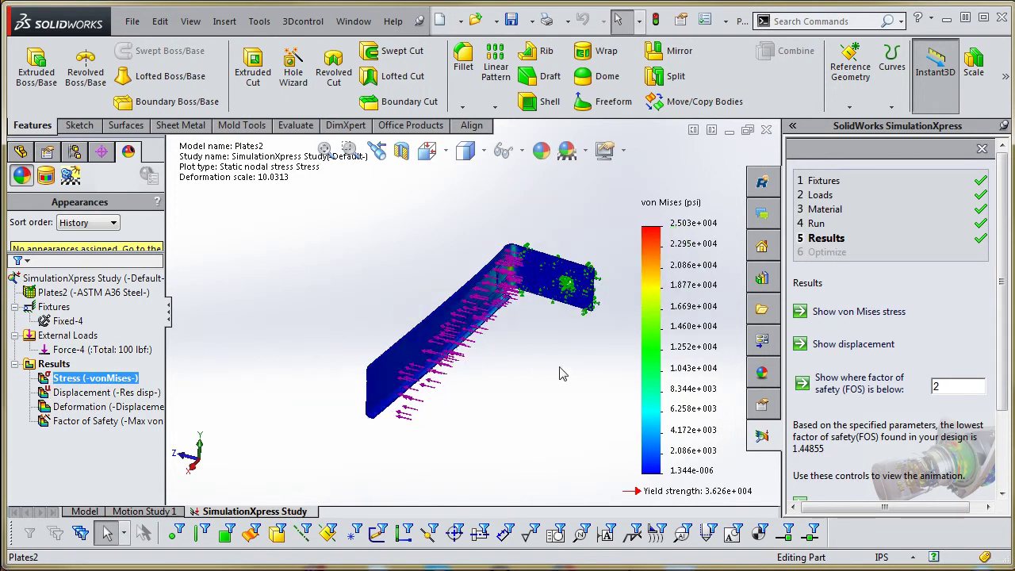
{"action": "middle_click_drag", "start_coordinate": [569, 401], "coordinate": [539, 339]}
{"action": "scroll", "coordinate": [539, 339], "scroll_direction": "down", "scroll_amount": 6}
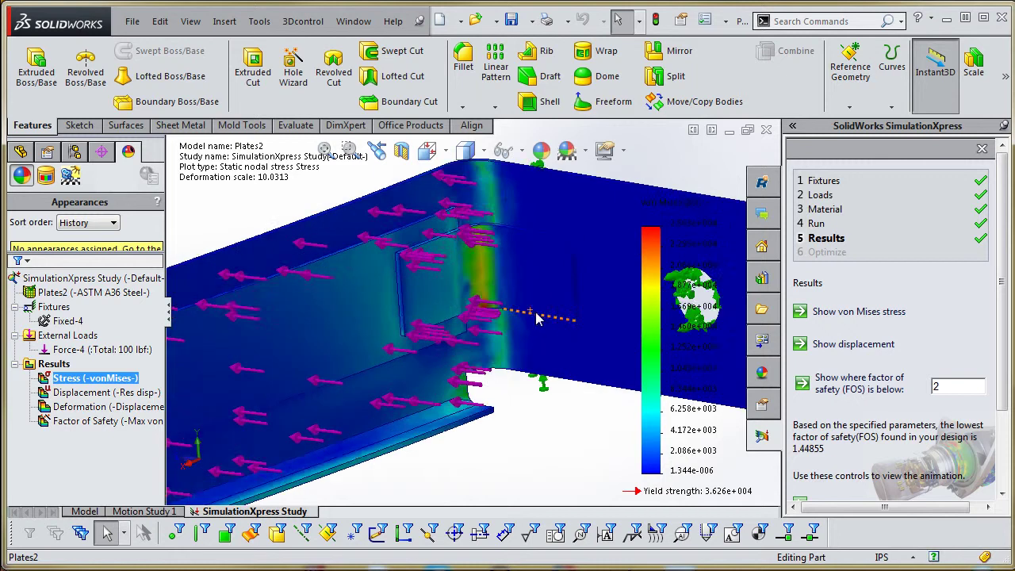
{"action": "scroll", "coordinate": [485, 343], "scroll_direction": "down", "scroll_amount": 8}
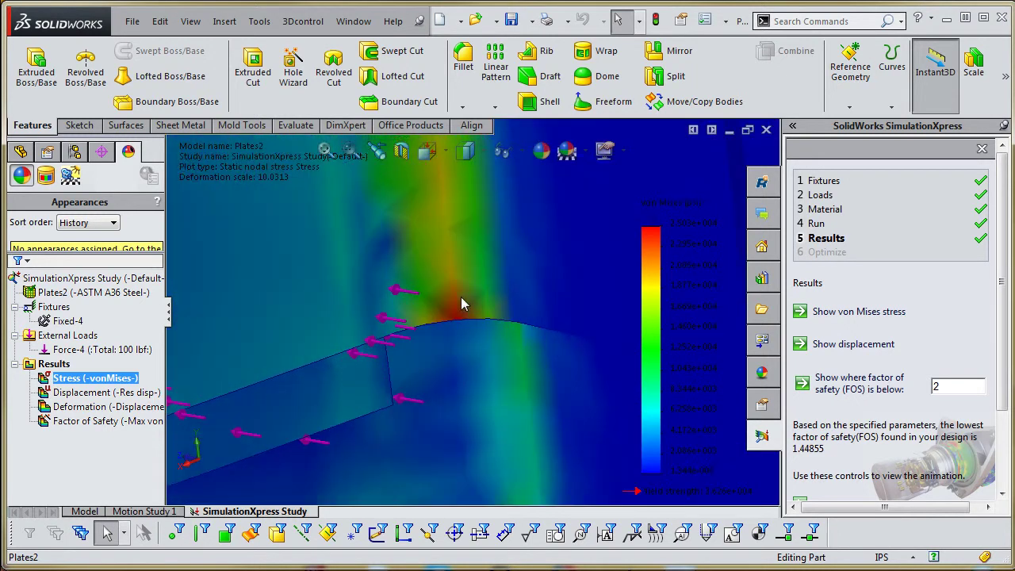
{"action": "scroll", "coordinate": [474, 365], "scroll_direction": "up", "scroll_amount": 8}
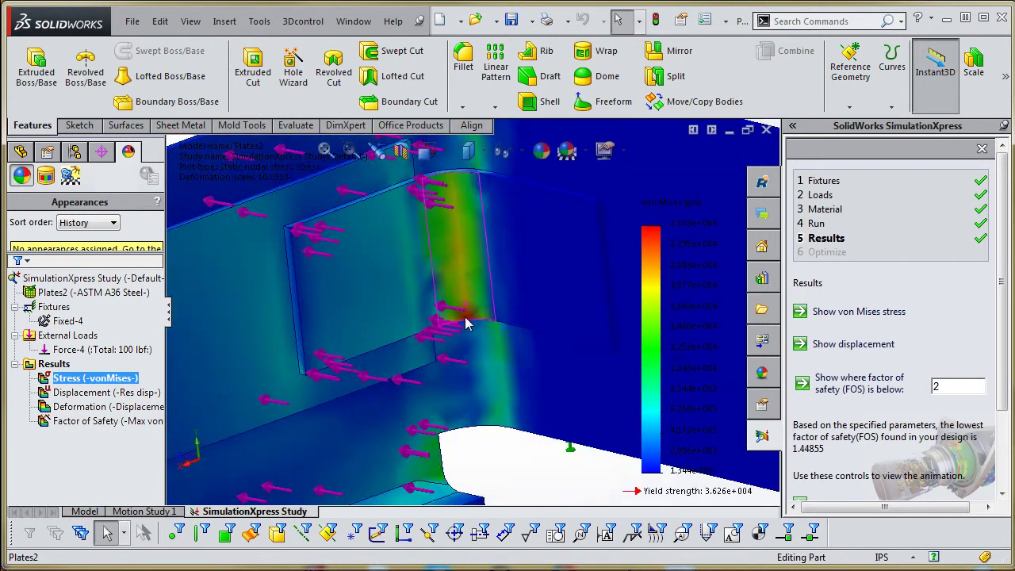
{"action": "scroll", "coordinate": [472, 414], "scroll_direction": "up", "scroll_amount": 5}
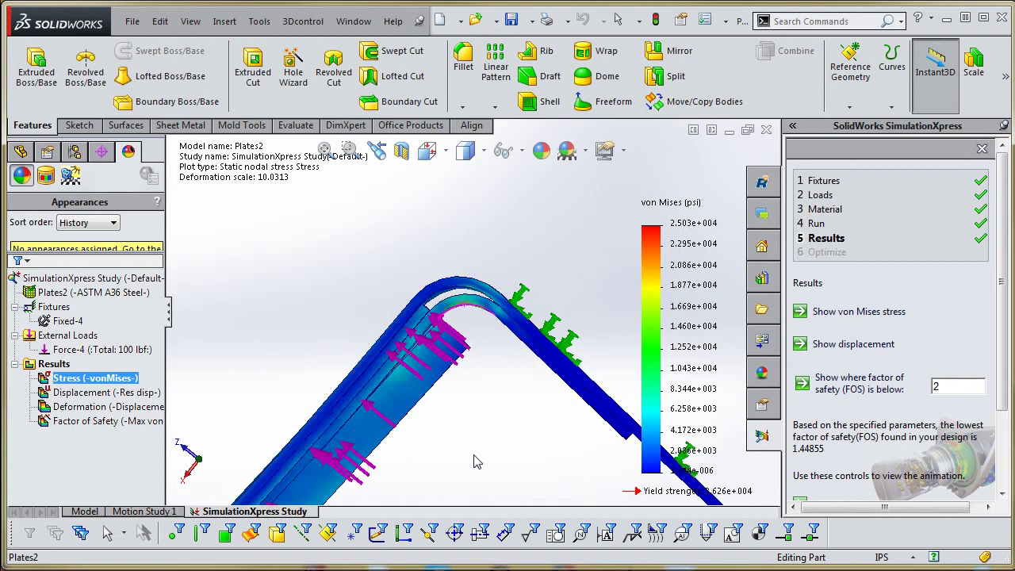
{"action": "scroll", "coordinate": [438, 327], "scroll_direction": "down", "scroll_amount": 8}
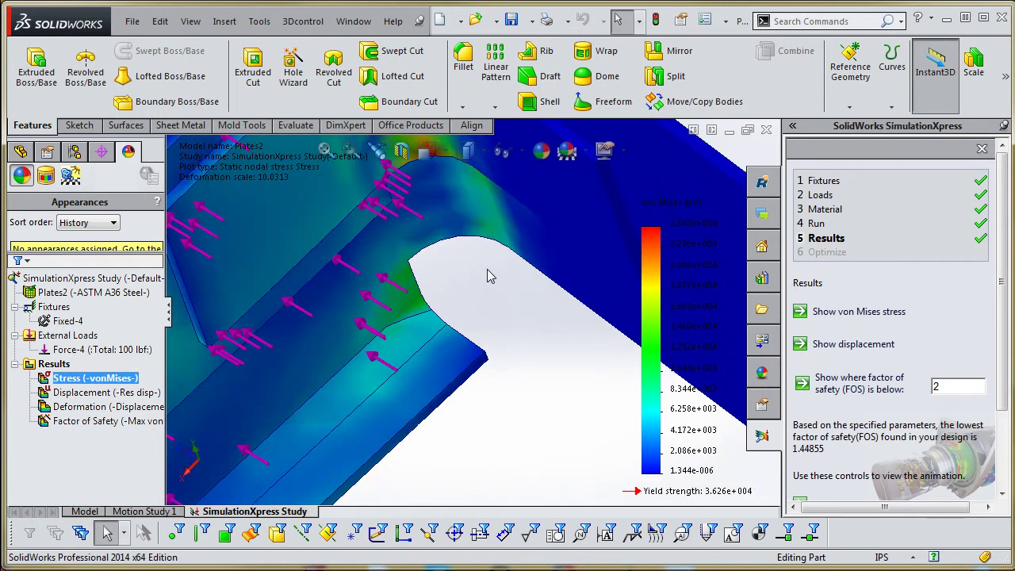
{"action": "scroll", "coordinate": [454, 203], "scroll_direction": "down", "scroll_amount": 5}
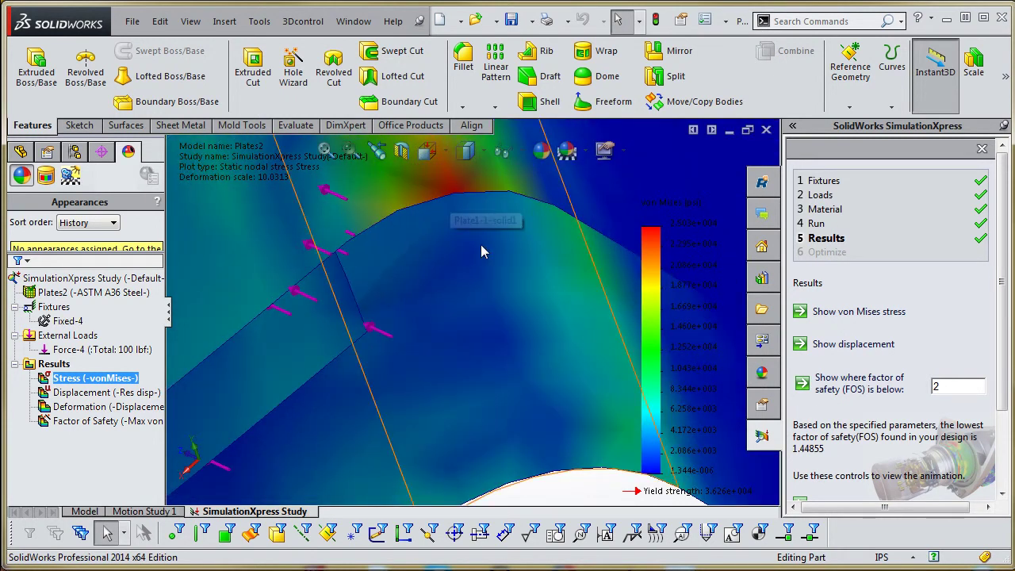
{"action": "scroll", "coordinate": [483, 245], "scroll_direction": "up", "scroll_amount": 5}
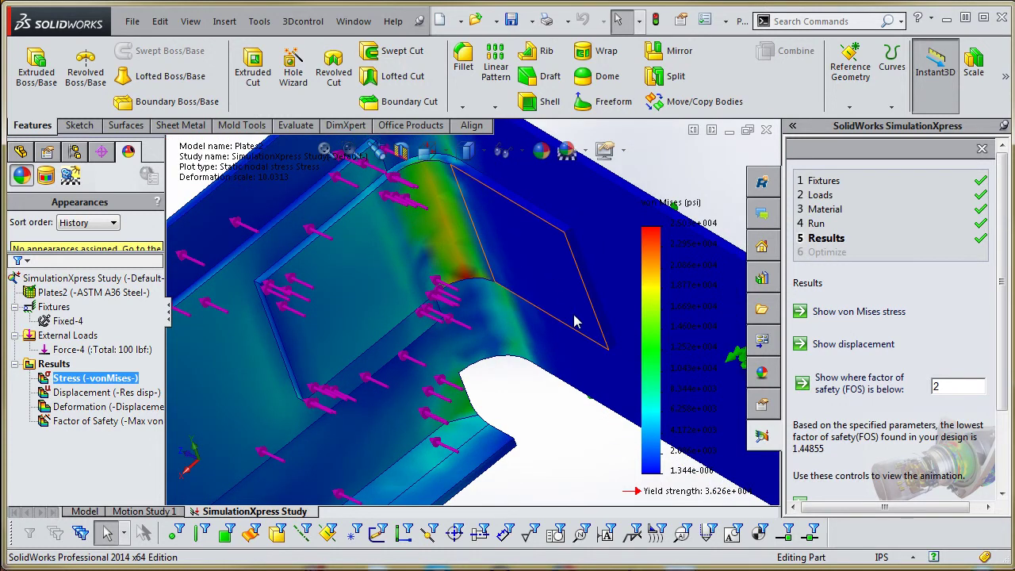
{"action": "scroll", "coordinate": [492, 333], "scroll_direction": "up", "scroll_amount": 5}
{"action": "scroll", "coordinate": [489, 339], "scroll_direction": "up", "scroll_amount": 3}
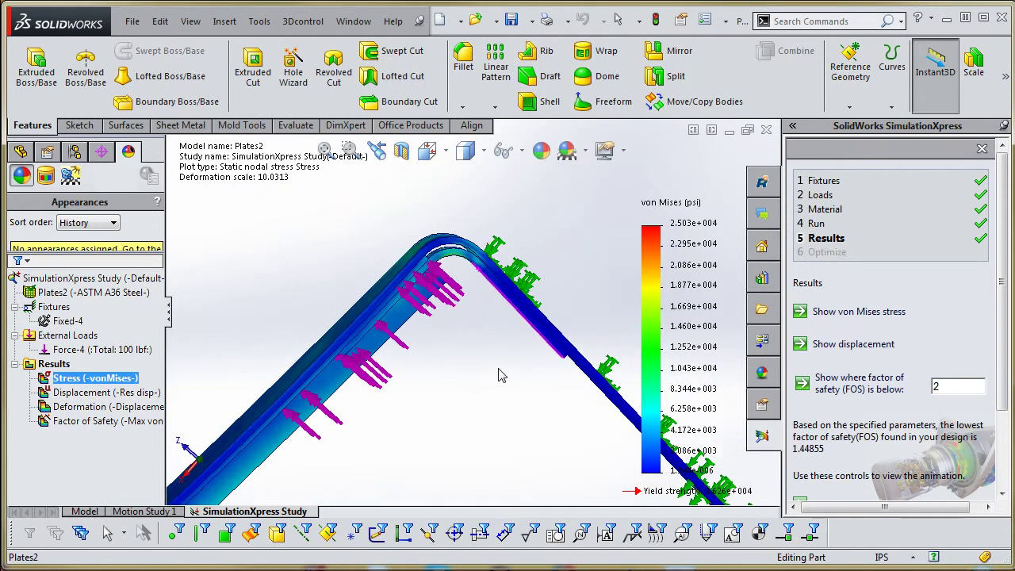
{"action": "scroll", "coordinate": [443, 257], "scroll_direction": "down", "scroll_amount": 2}
{"action": "scroll", "coordinate": [443, 258], "scroll_direction": "down", "scroll_amount": 2}
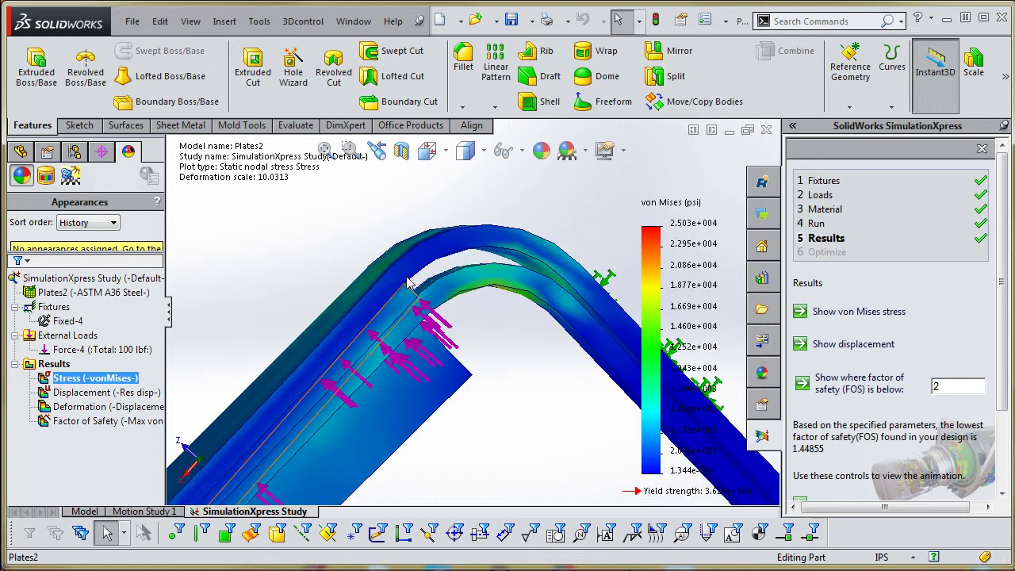
- Rotate and zoom to examine the high-stress band at the bend from another side
{"action": "middle_click_drag", "start_coordinate": [406, 309], "coordinate": [456, 406]}
{"action": "scroll", "coordinate": [455, 406], "scroll_direction": "down", "scroll_amount": 5}
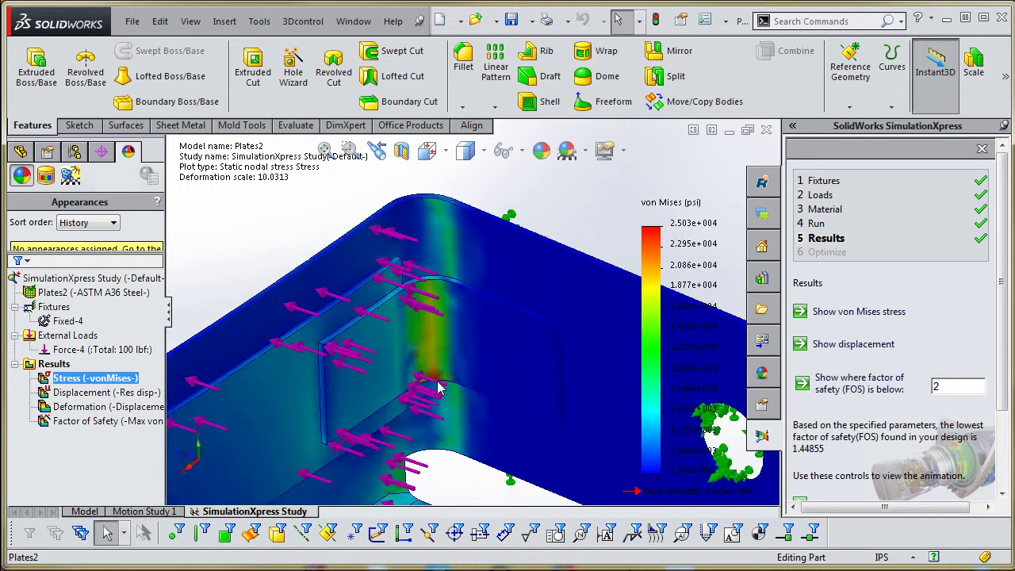
{"action": "scroll", "coordinate": [442, 383], "scroll_direction": "up", "scroll_amount": 5}
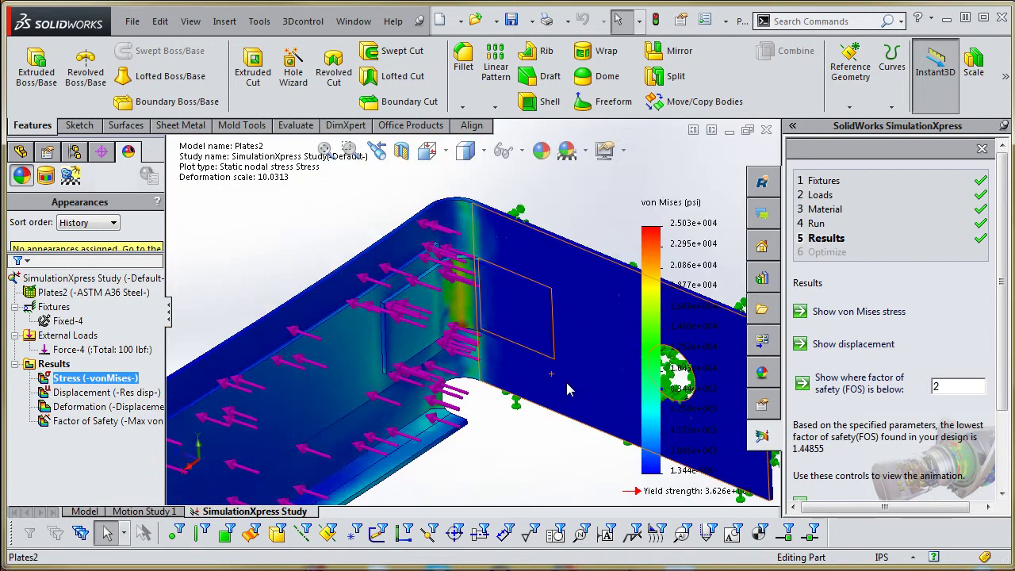
{"action": "scroll", "coordinate": [687, 238], "scroll_direction": "down", "scroll_amount": 3}
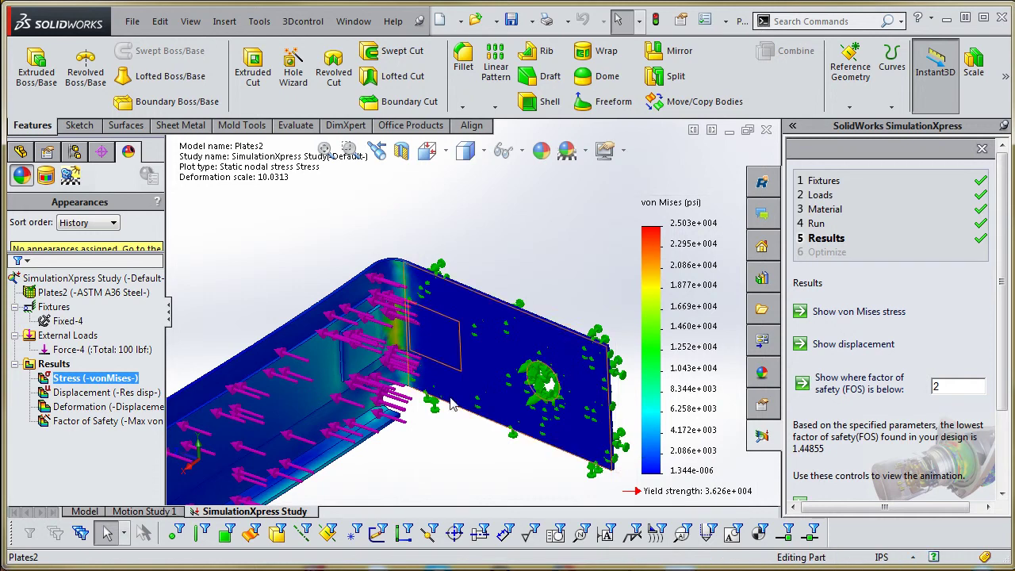
{"action": "scroll", "coordinate": [400, 337], "scroll_direction": "down", "scroll_amount": 3}
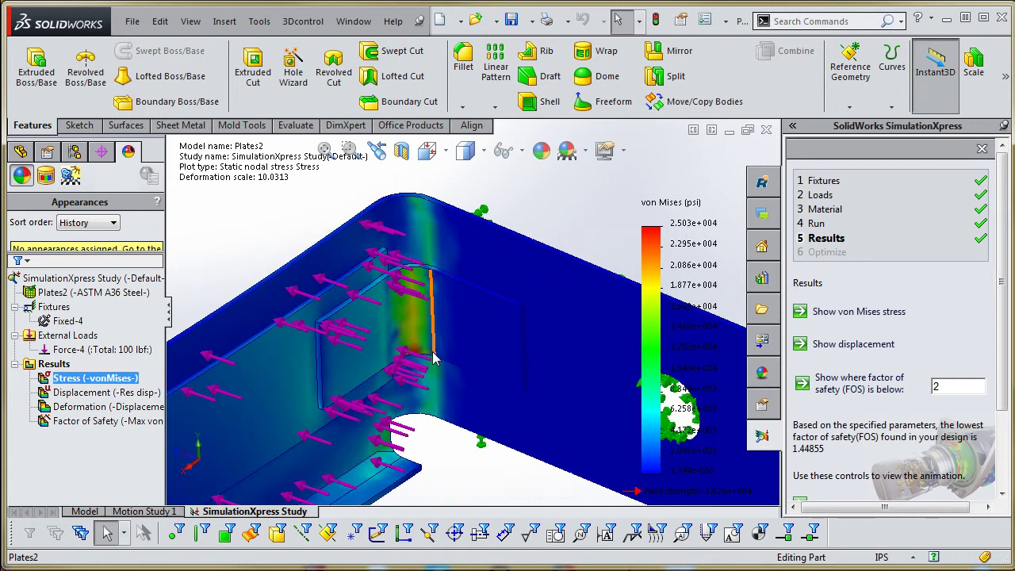
{"action": "scroll", "coordinate": [444, 371], "scroll_direction": "up", "scroll_amount": 4}
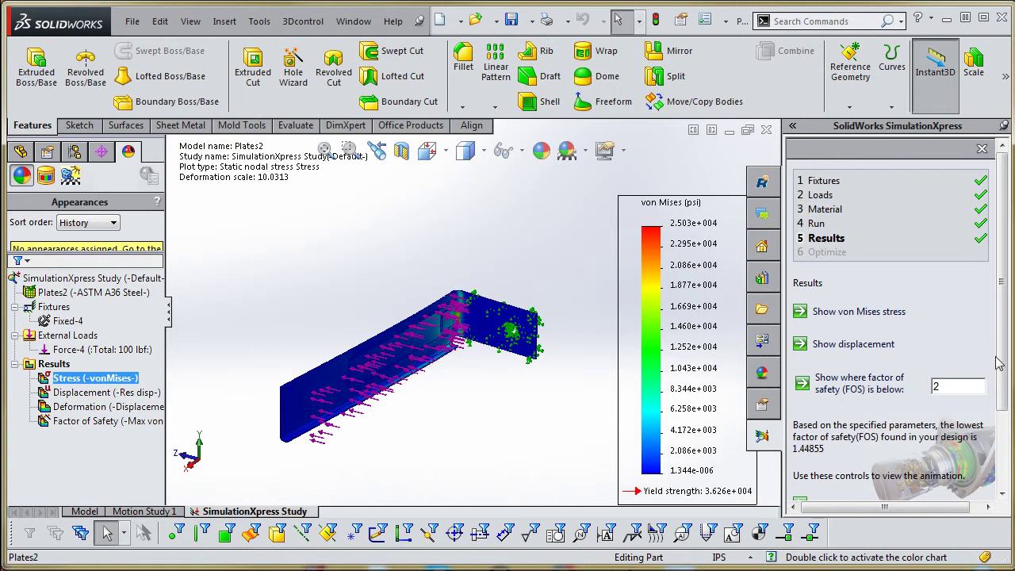
- Mark the results as done viewing and generate the stress study report
{"action": "scroll", "coordinate": [998, 362], "scroll_direction": "down", "scroll_amount": 3}
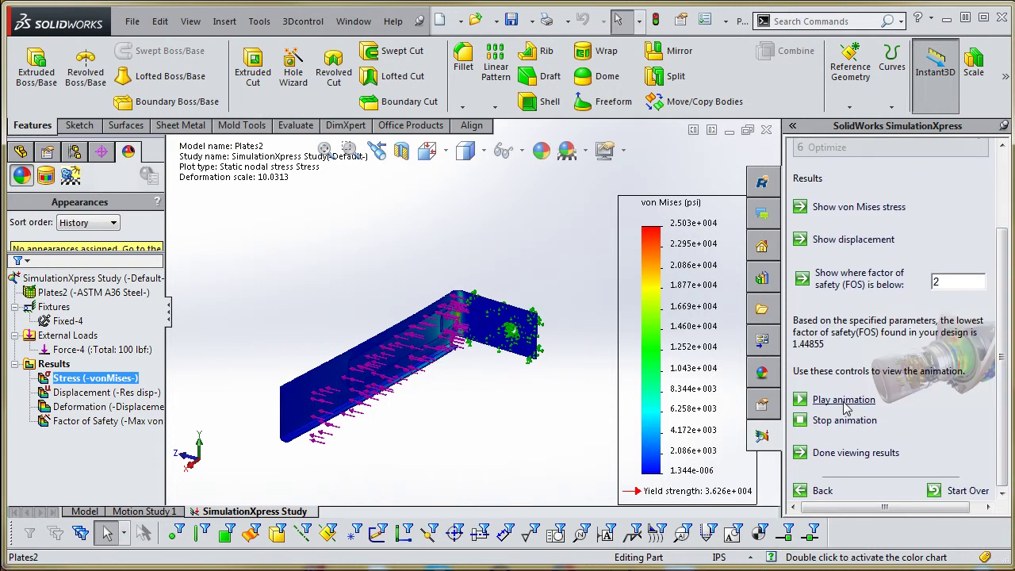
{"action": "left_click", "coordinate": [847, 454]}
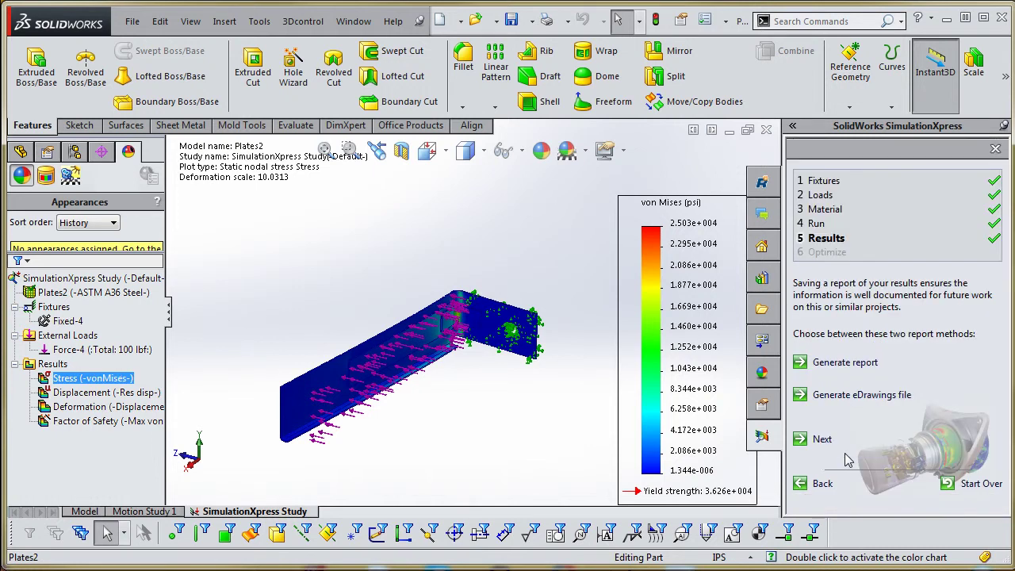
{"action": "left_click", "coordinate": [839, 367]}
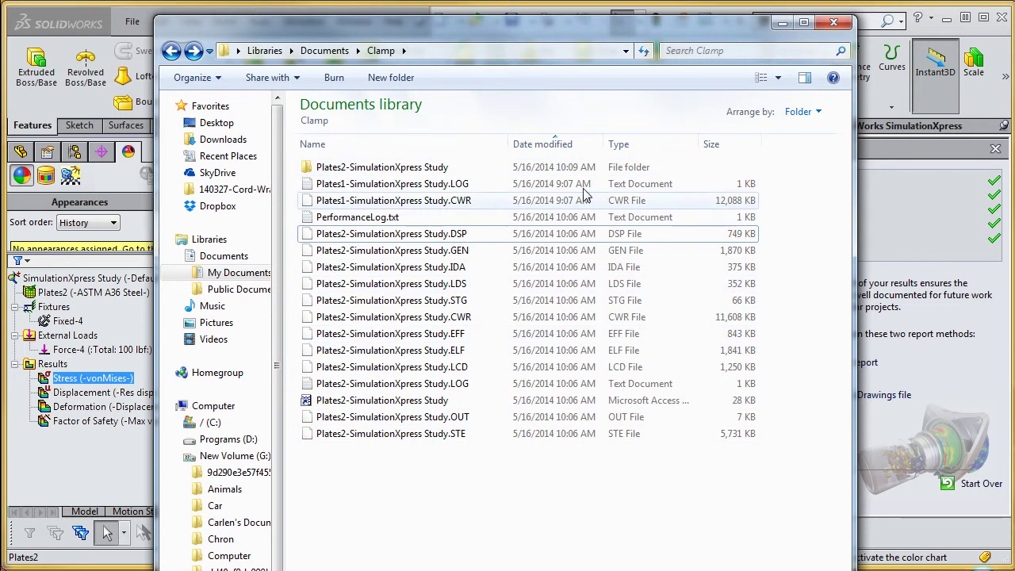
- Move the Clamp folder window aside to check the Plates2-SimulationXpress Study files, then close it
{"action": "left_click_drag", "start_coordinate": [496, 29], "coordinate": [394, 33]}
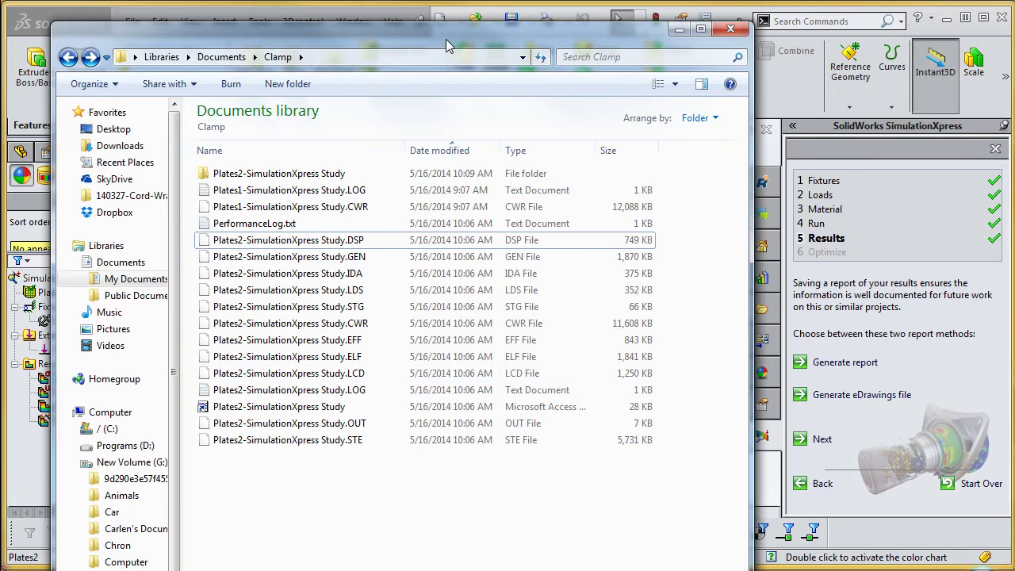
{"action": "left_click", "coordinate": [731, 30]}
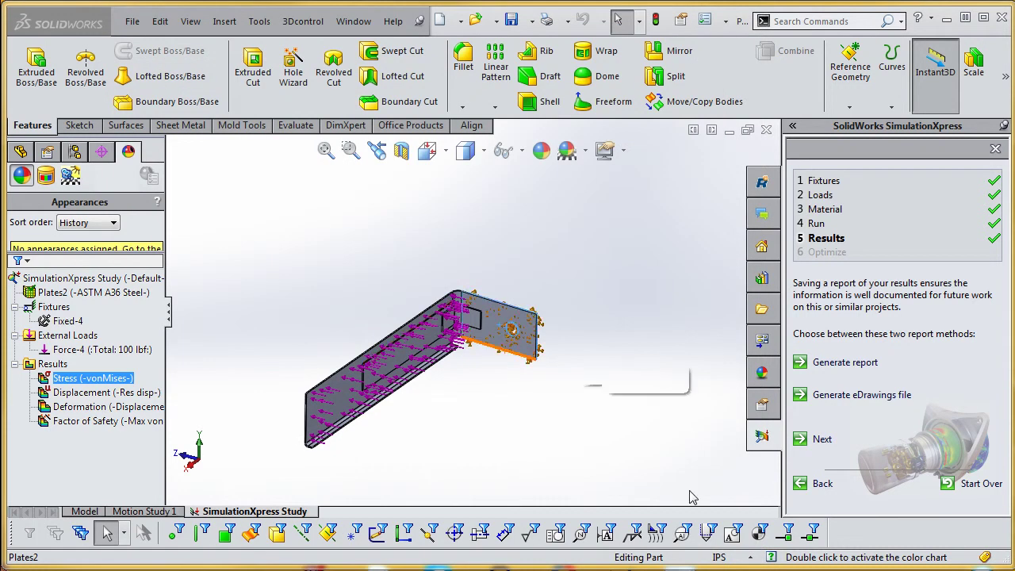
- Move to the Optimize step, choose No for design optimization, and finish the wizard at step 6
{"action": "left_click", "coordinate": [822, 442]}
{"action": "left_click", "coordinate": [843, 254]}
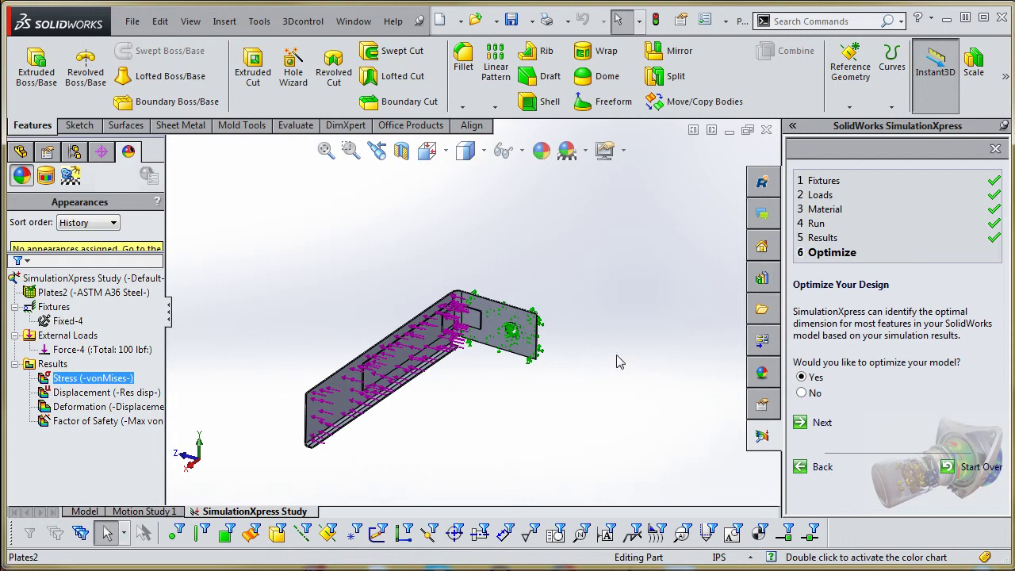
{"action": "left_click", "coordinate": [23, 153]}
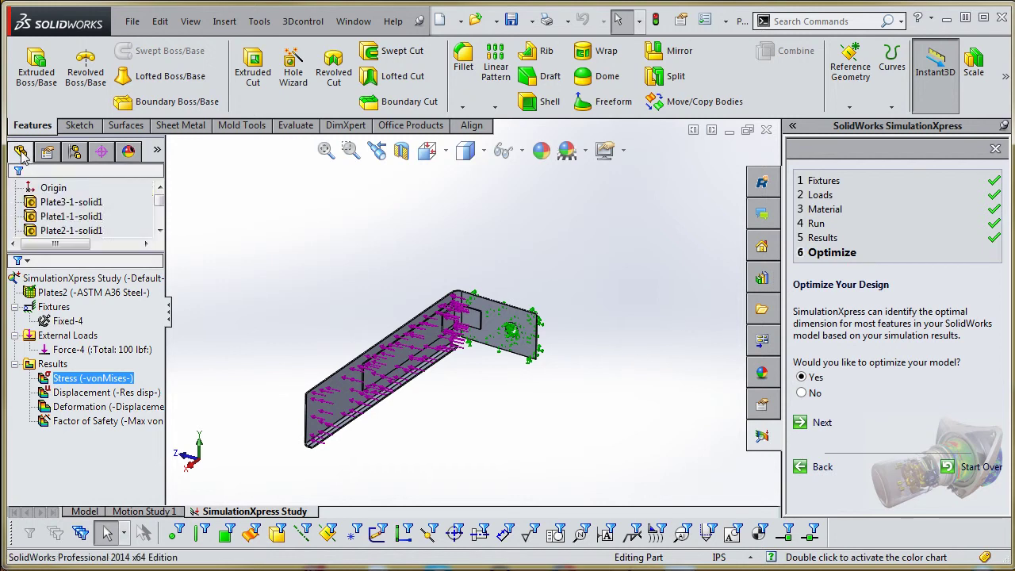
{"action": "left_click", "coordinate": [160, 230]}
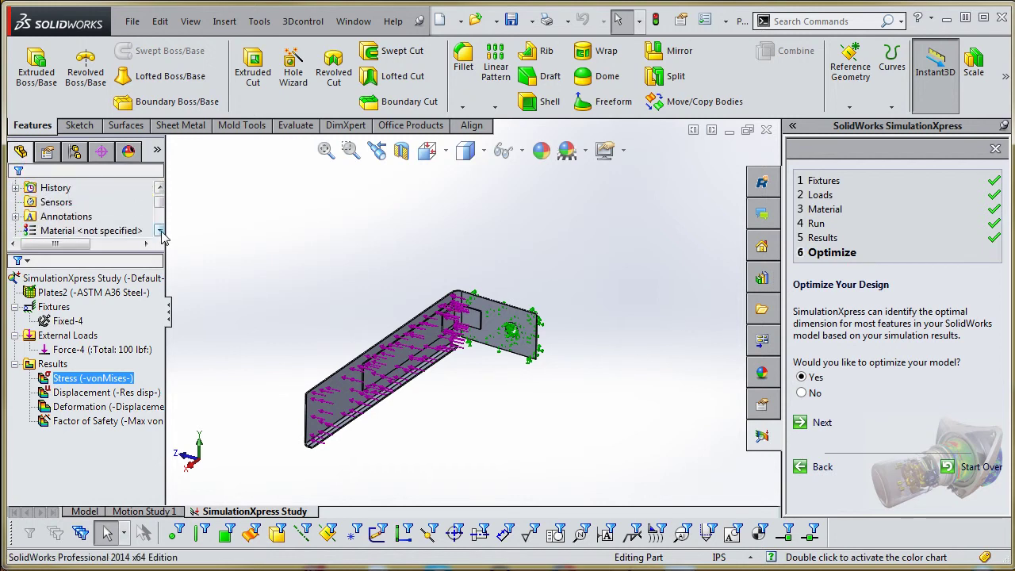
{"action": "left_click", "coordinate": [160, 230]}
{"action": "left_click", "coordinate": [161, 230]}
{"action": "left_click", "coordinate": [160, 230]}
{"action": "left_click", "coordinate": [70, 203]}
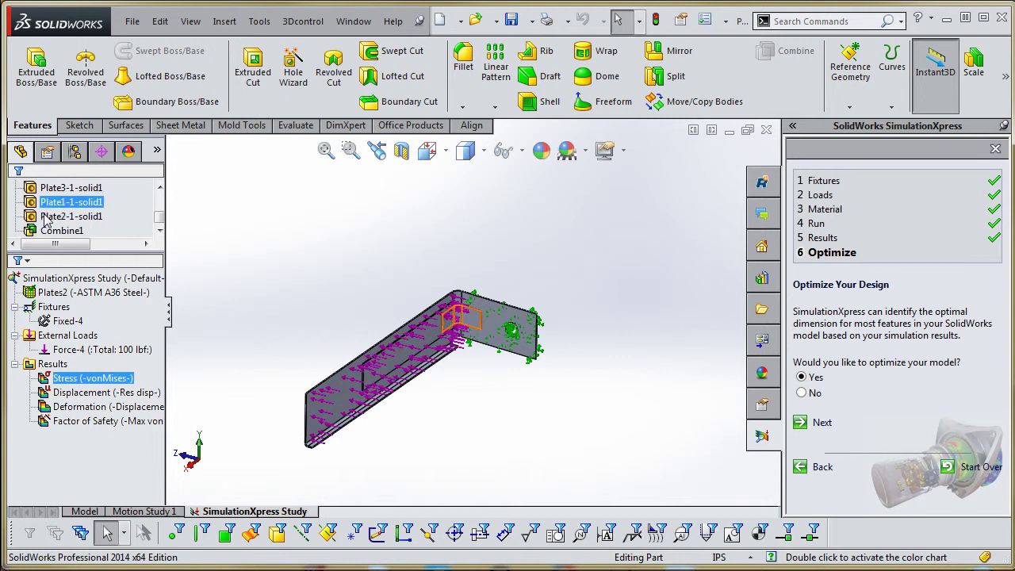
{"action": "left_click", "coordinate": [411, 238]}
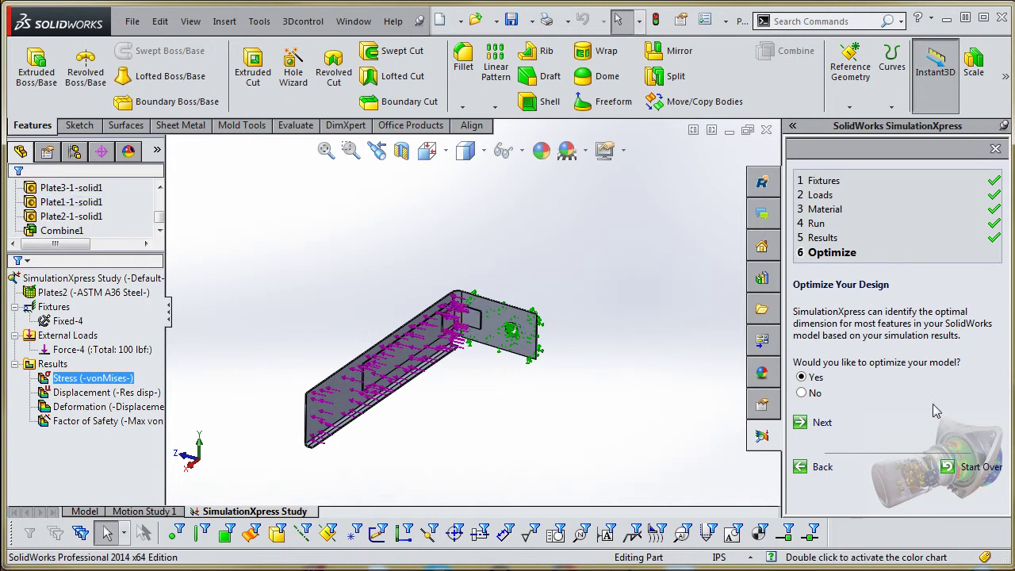
{"action": "left_click", "coordinate": [800, 422]}
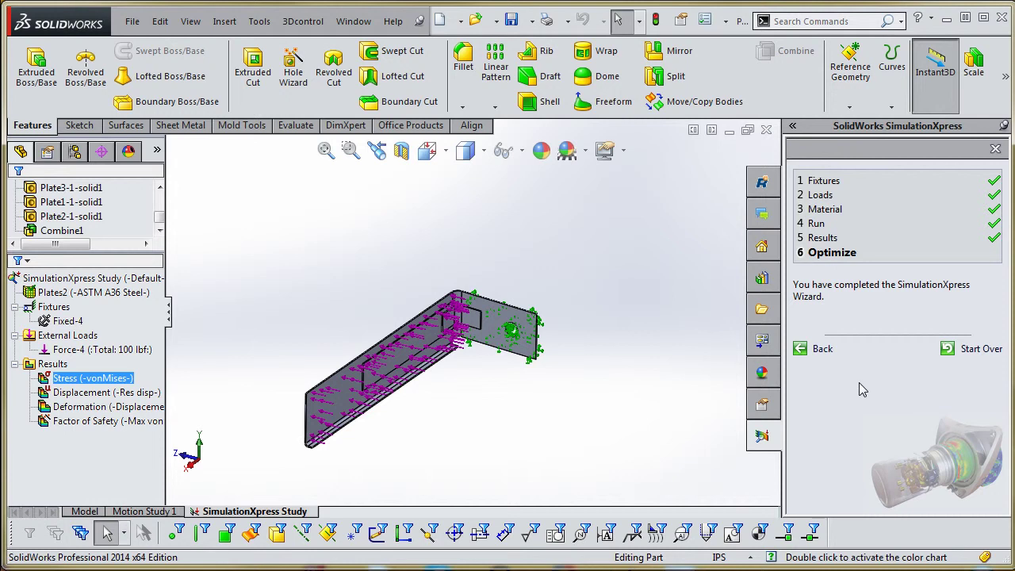
- Close SimulationXpress saving its study data, then close the Plates2 part
{"action": "left_click", "coordinate": [996, 151]}
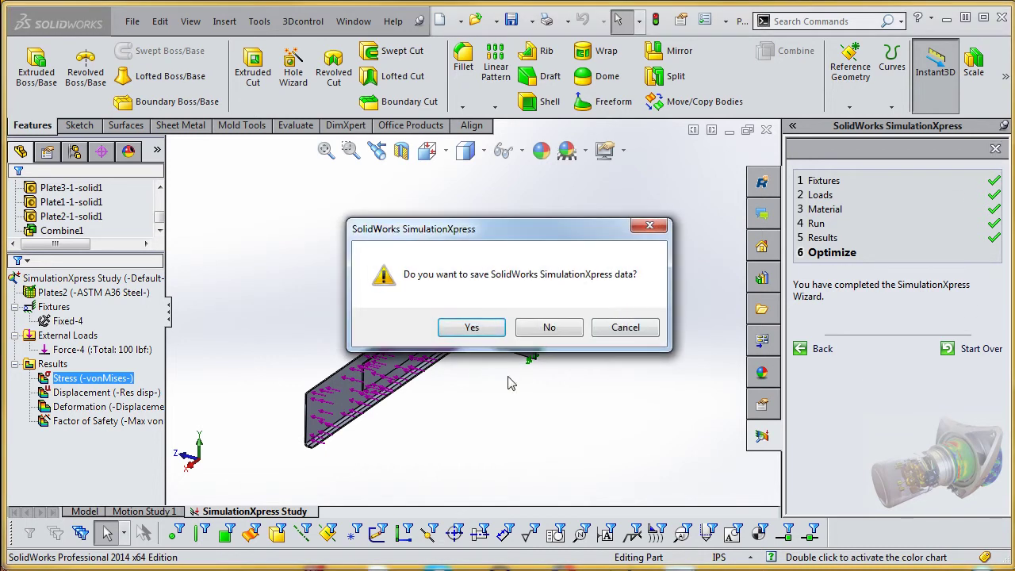
{"action": "left_click", "coordinate": [473, 327]}
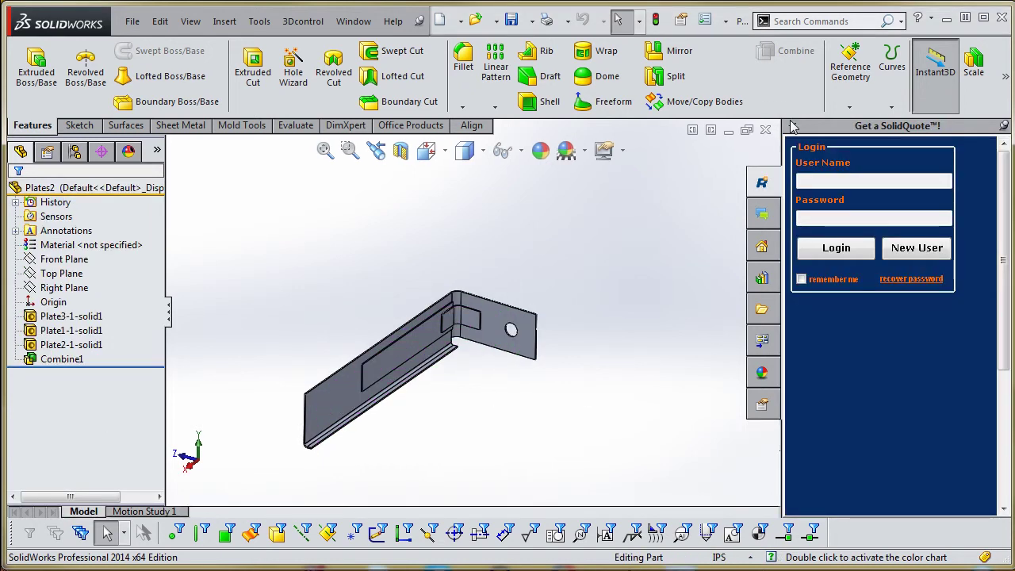
{"action": "left_click", "coordinate": [765, 130]}
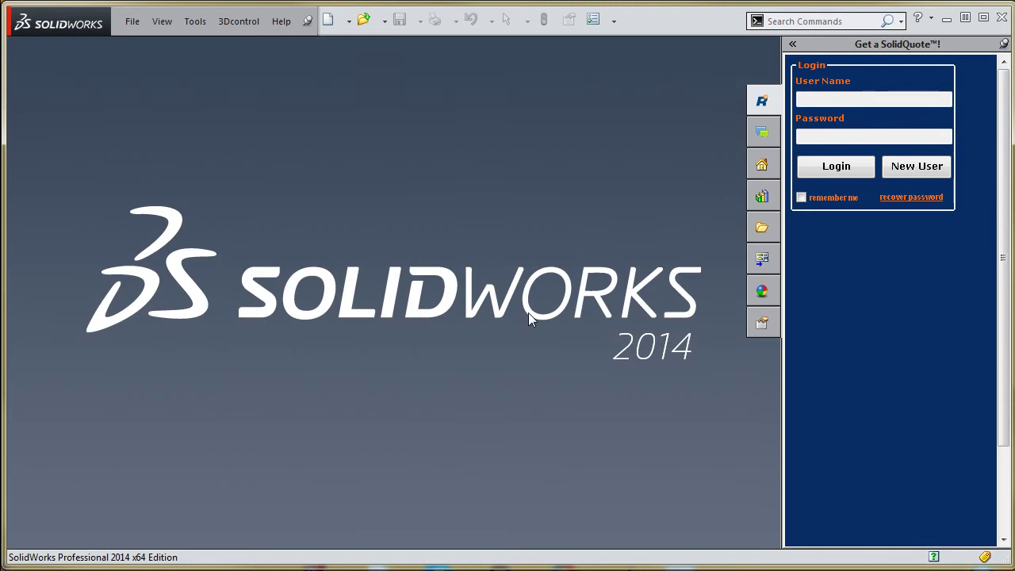